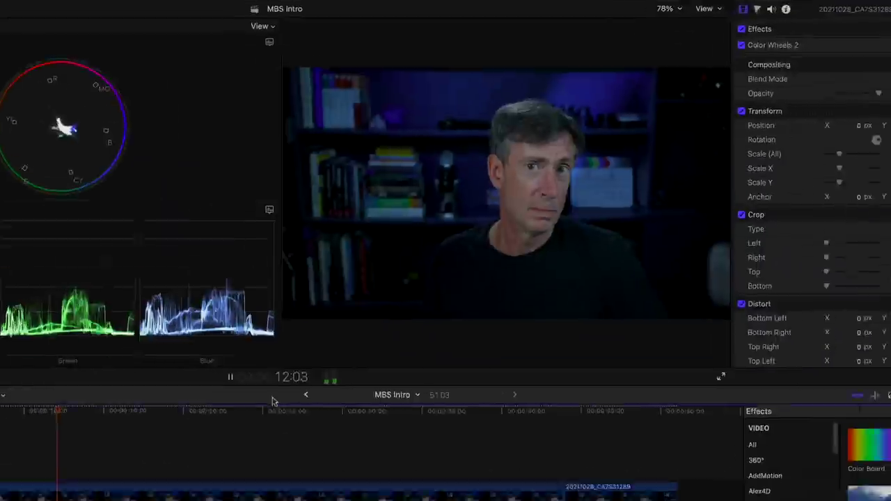
- Drop a Color Board correction onto the face and track its shape mask through the clip
key("space")
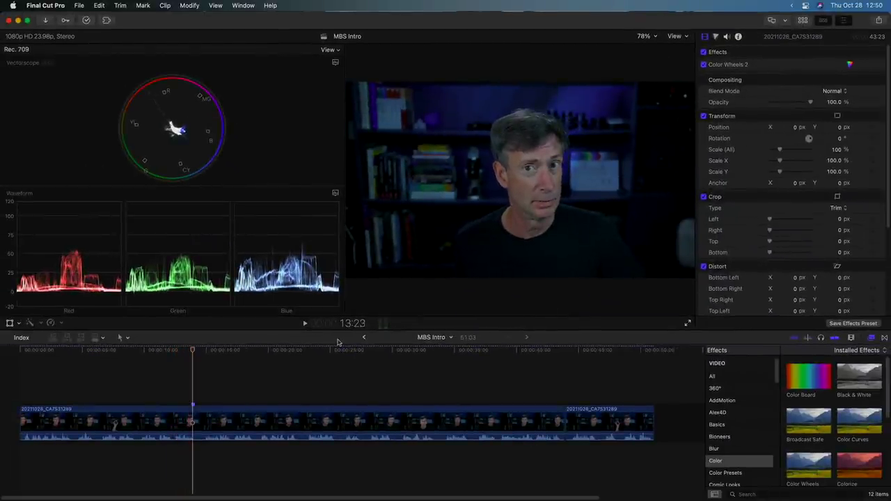
left_click_drag(817, 383, 537, 179)
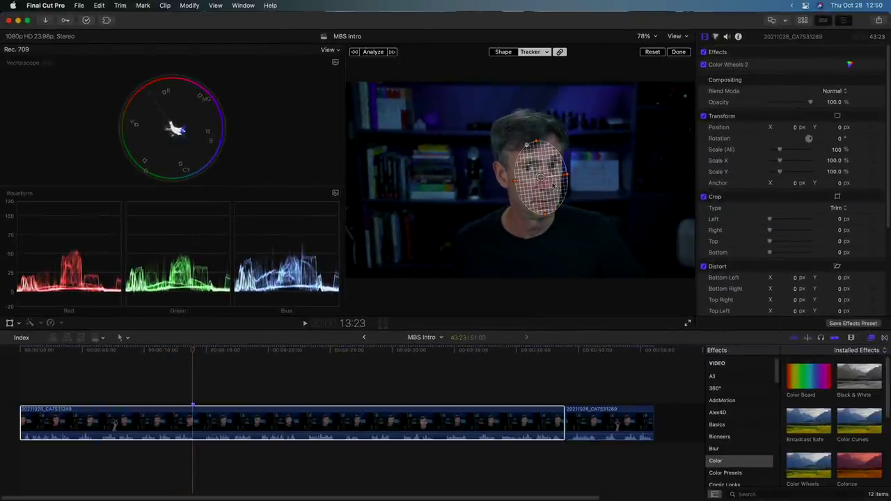
left_click(392, 52)
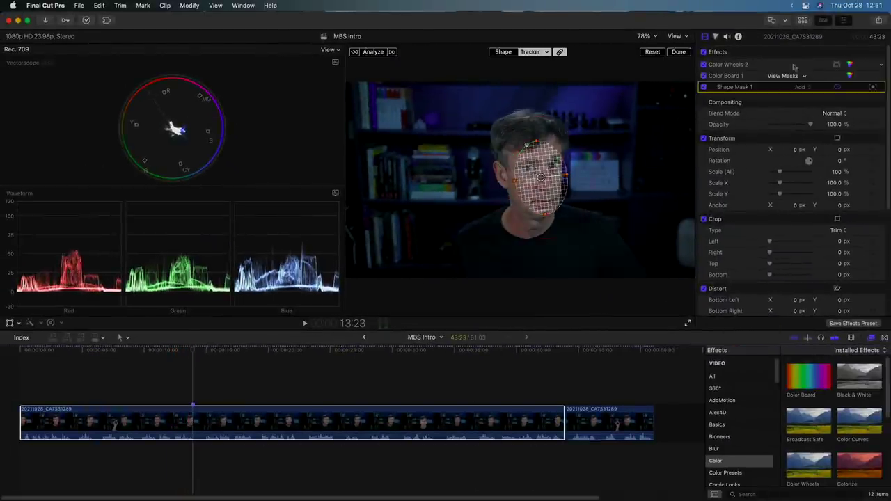
- Confine Color Board 1 inside the face mask, warm its exposure and colour highlights, then preview
left_click(849, 75)
left_click(769, 296)
left_click(828, 66)
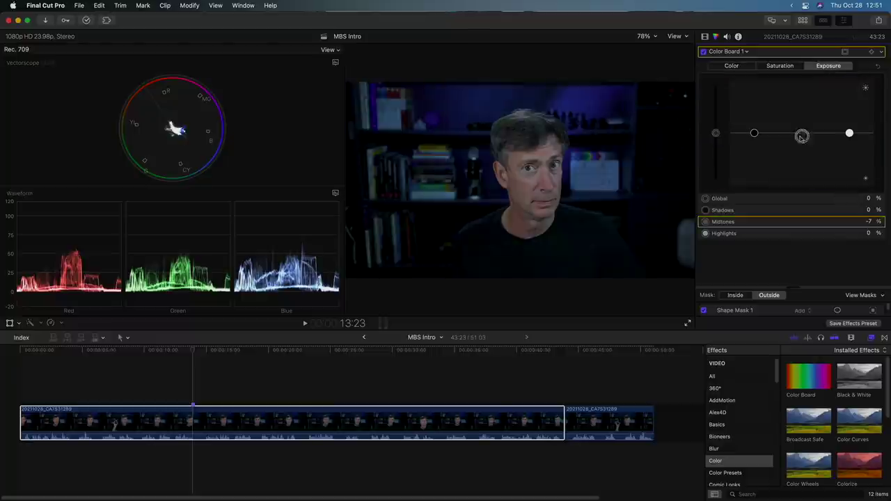
left_click(735, 295)
left_click(730, 65)
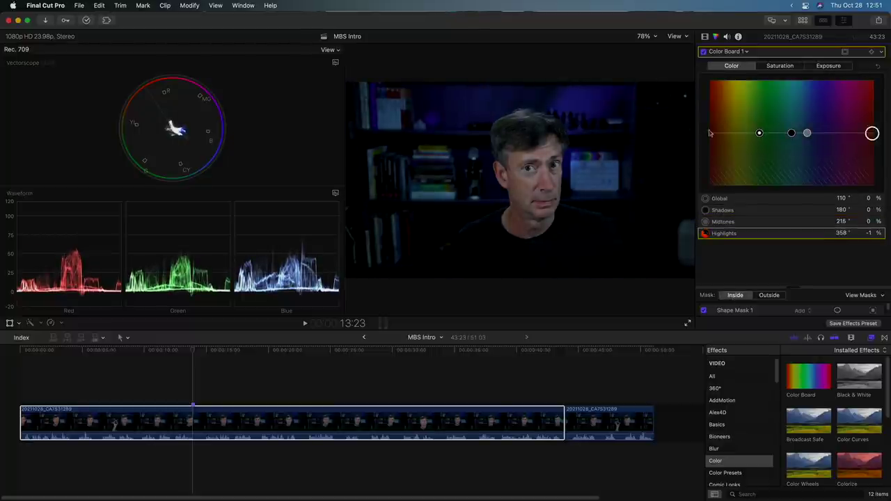
key("space")
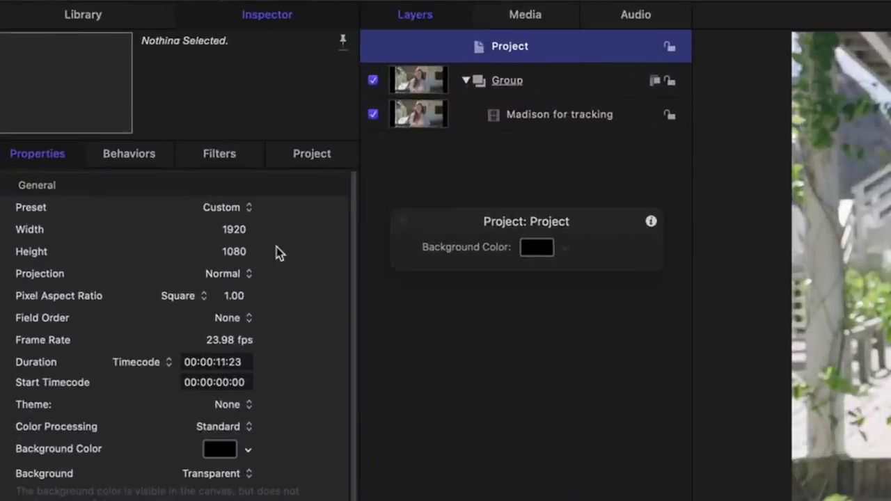
- Select the walking clip and play it, stopping at 9:23 as she nears the camera
left_click(557, 114)
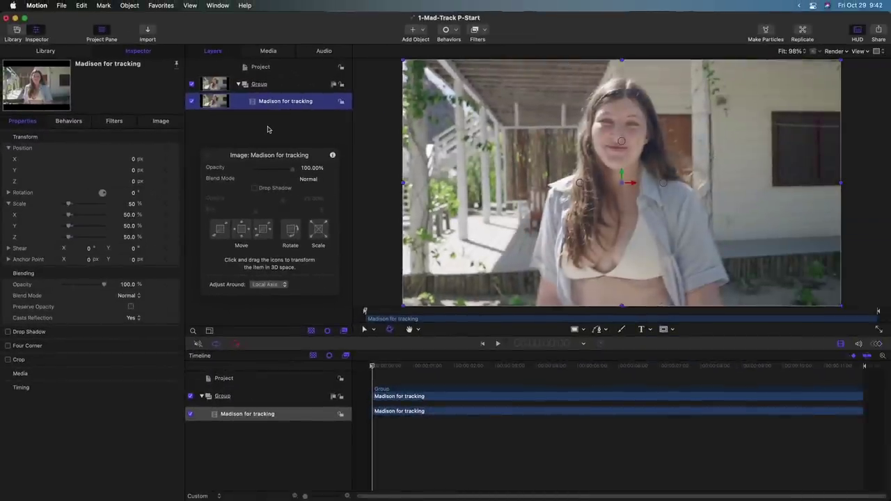
key("space")
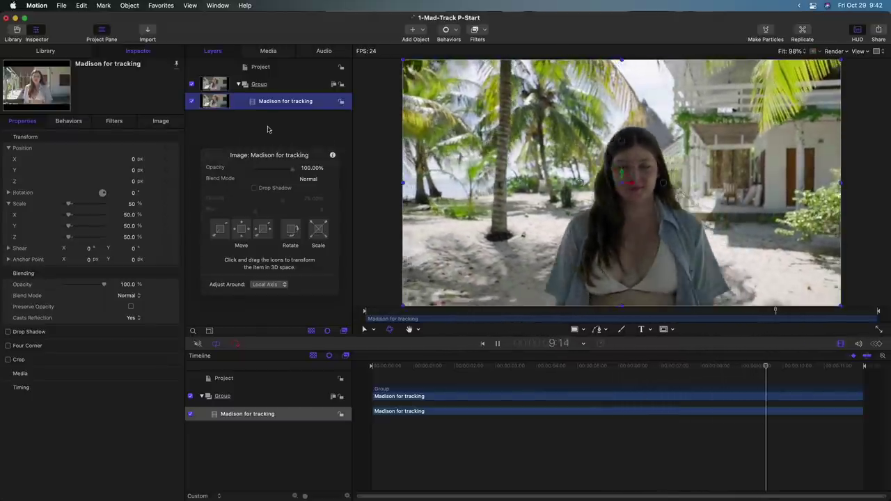
key("space")
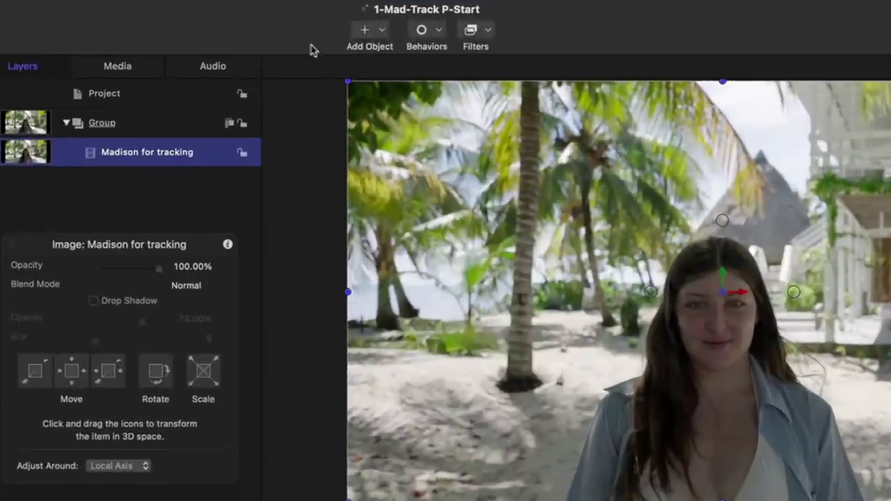
- Add a camera to the project and switch the group to 3D
left_click(413, 30)
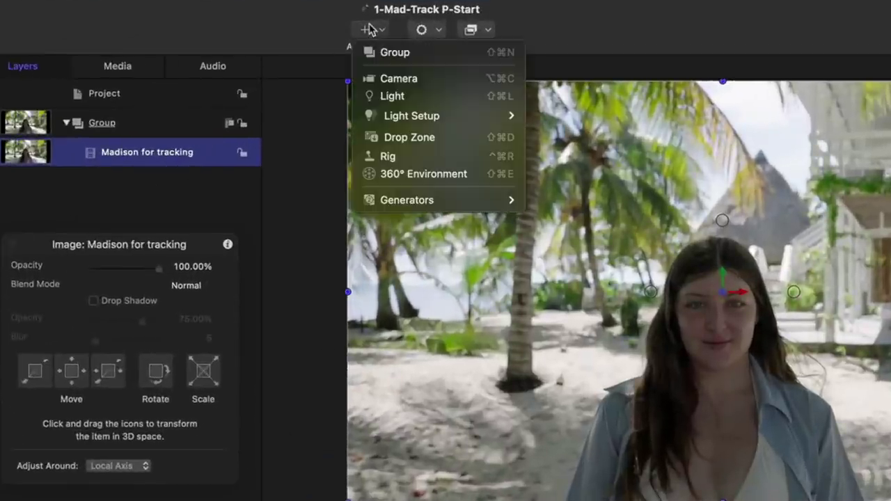
left_click(394, 78)
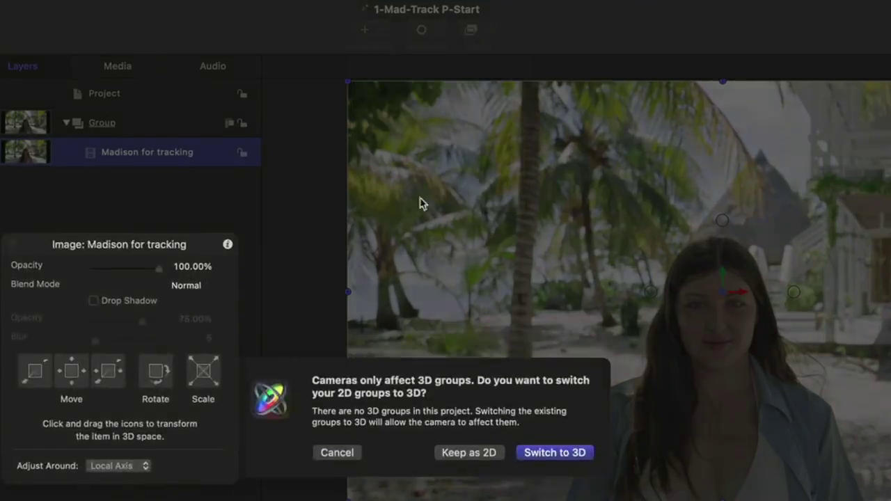
left_click(554, 453)
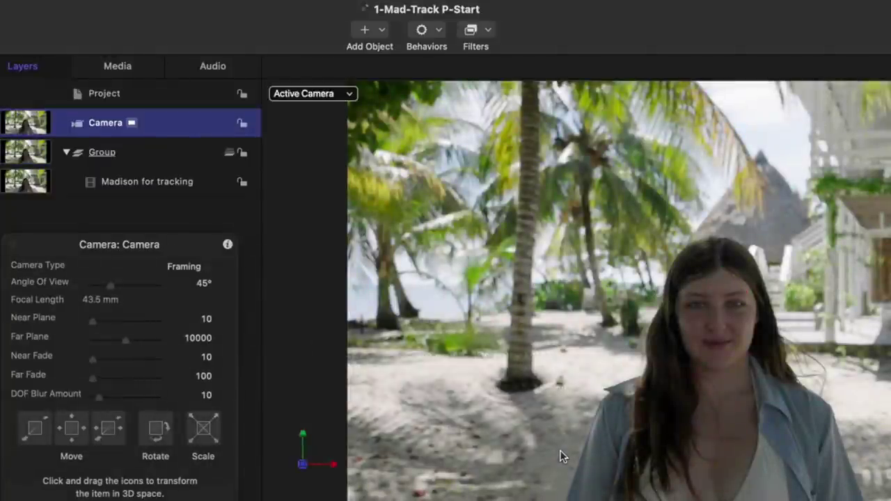
- Give the camera a Match Move tracker on her face at frame one, position only, and analyse
left_click(437, 31)
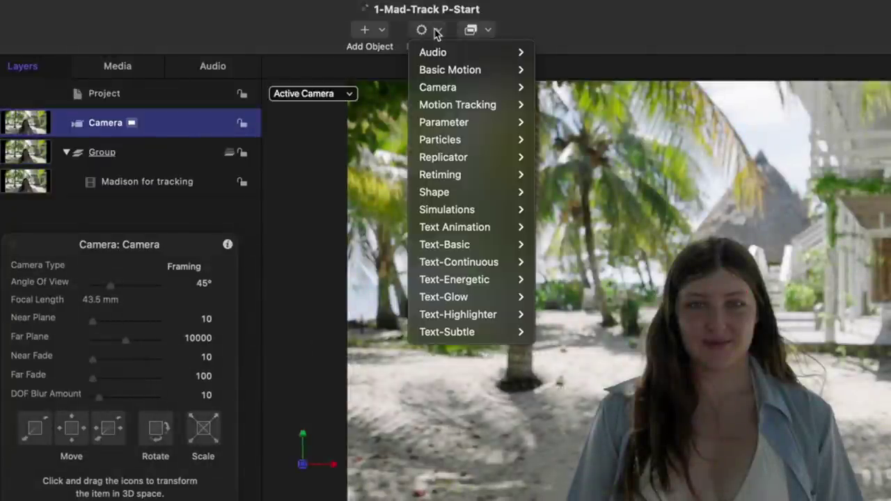
mouse_move(458, 111)
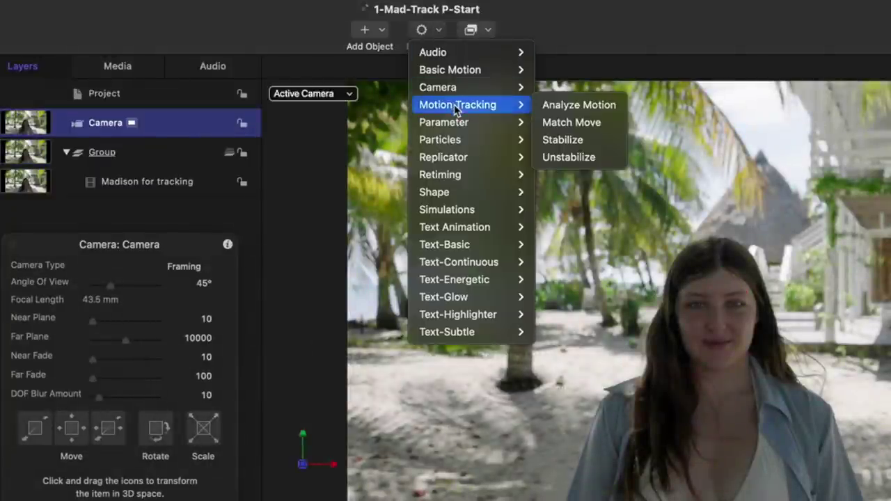
left_click(602, 129)
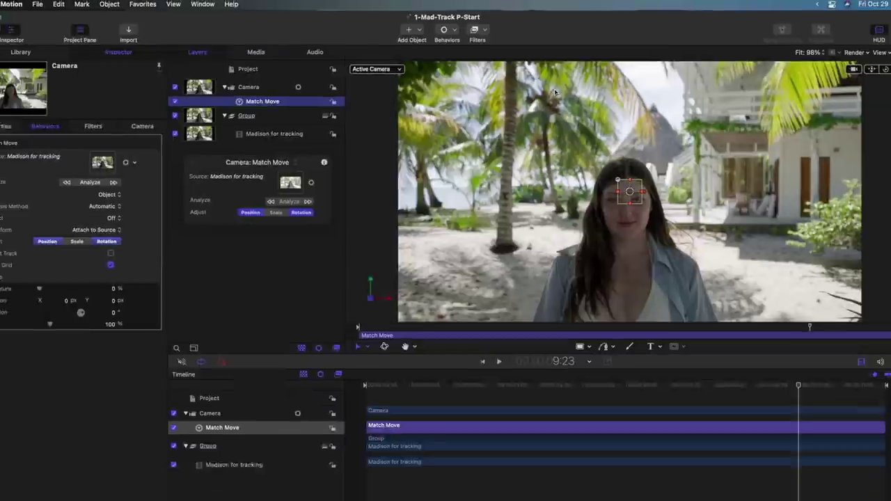
key("Home")
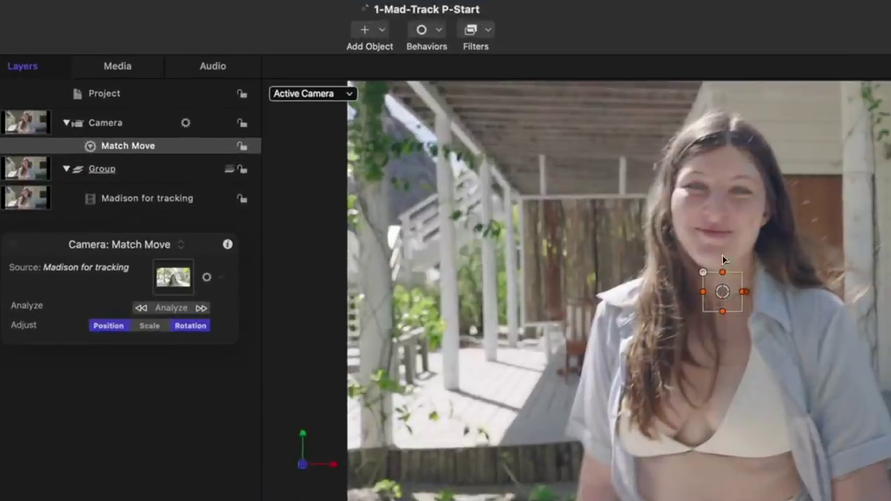
left_click_drag(722, 292, 721, 203)
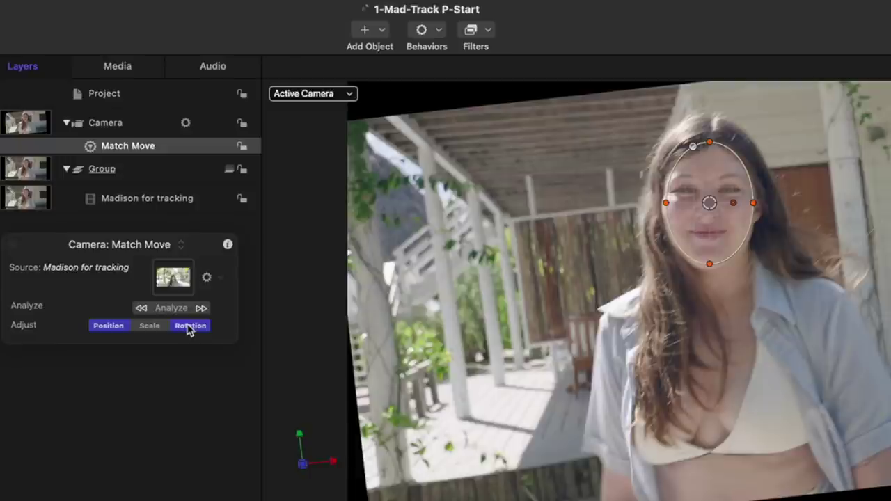
left_click(190, 327)
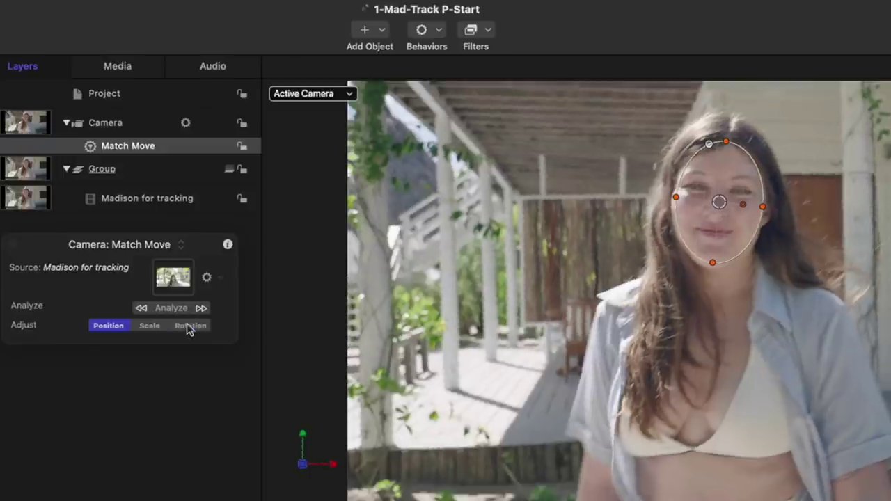
left_click(171, 308)
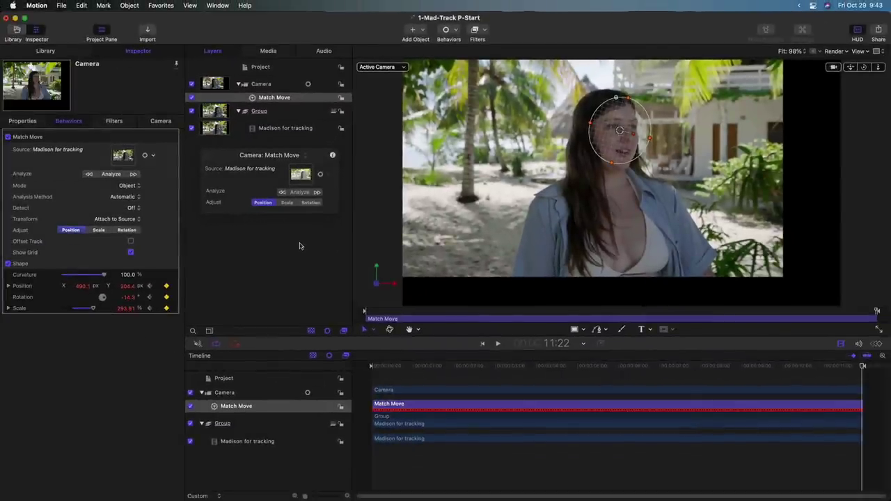
- Zoom the canvas to 50%, play back the face-tracked camera, then return to the start
key("super+minus")
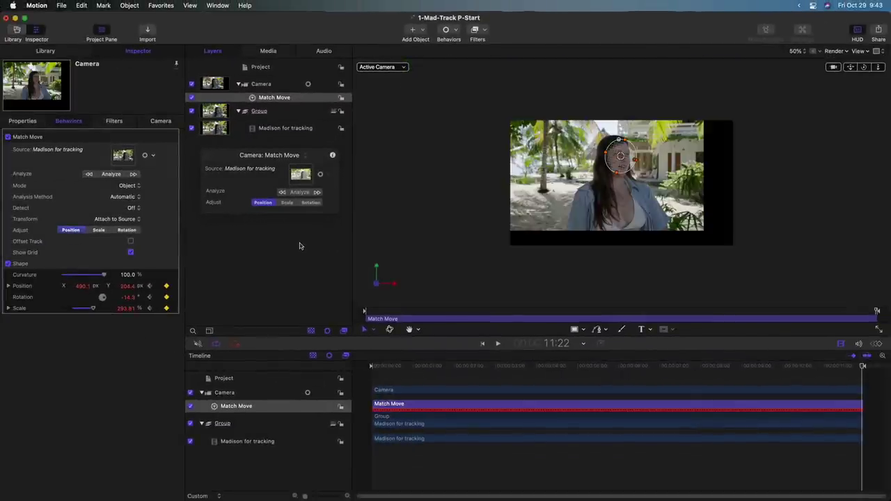
left_click(291, 130)
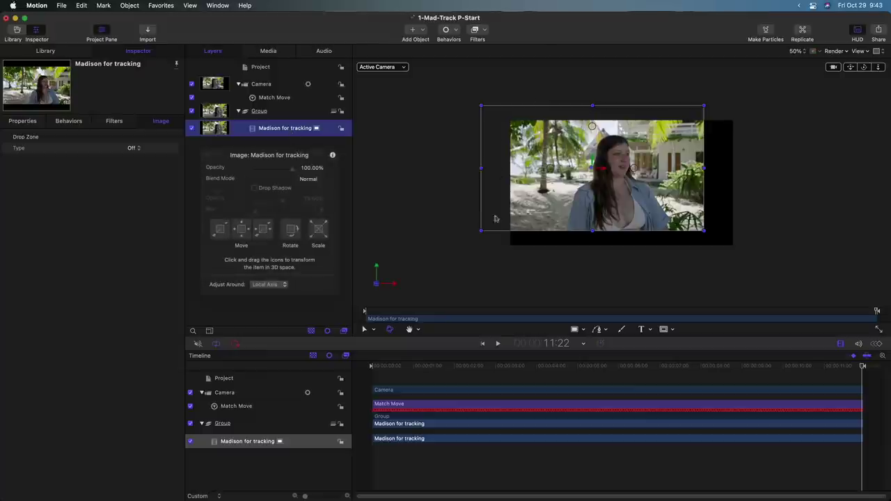
key("space")
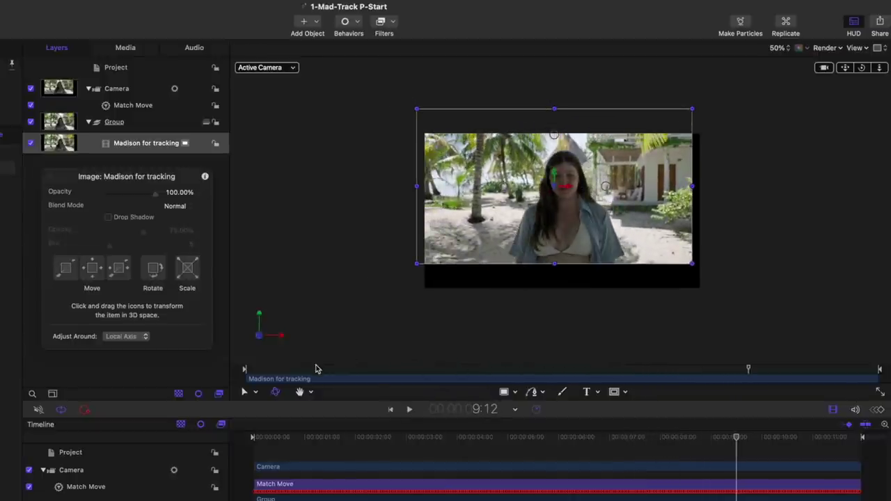
key("space")
key("Home")
- Add a white Arrow shape in new Group 1, rotated to point right beside the face
left_click(139, 122)
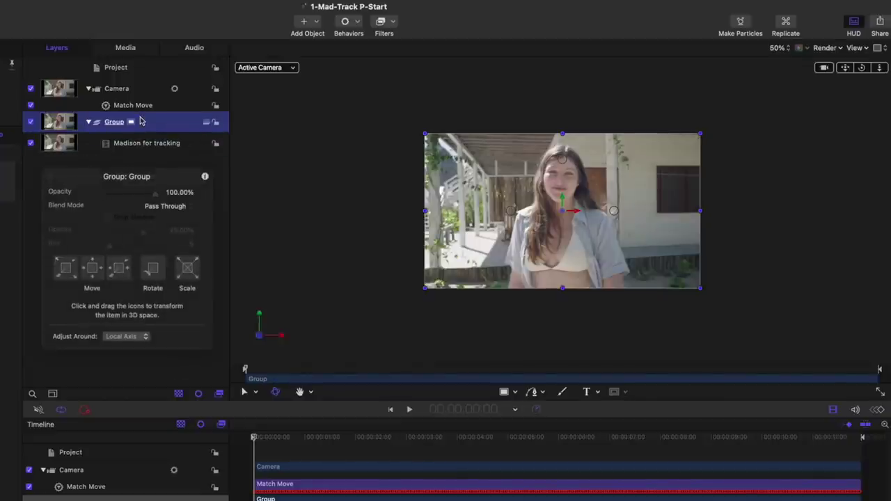
key("super+shift+n")
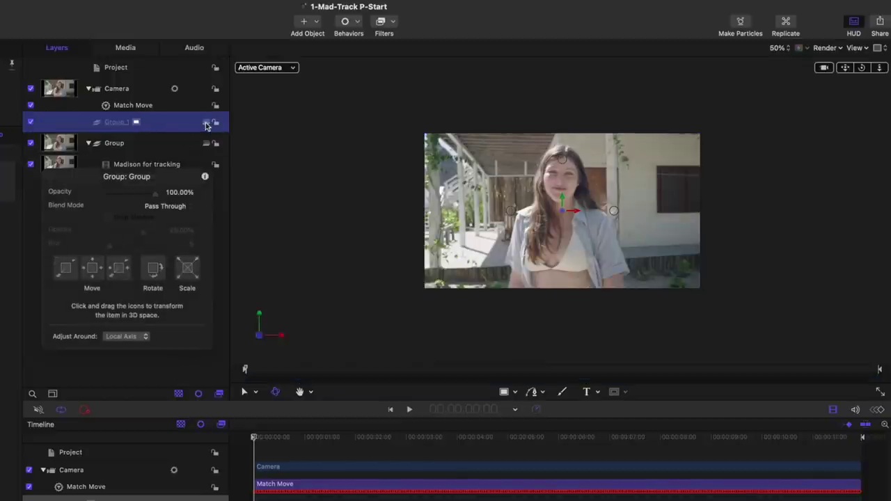
key("super+3")
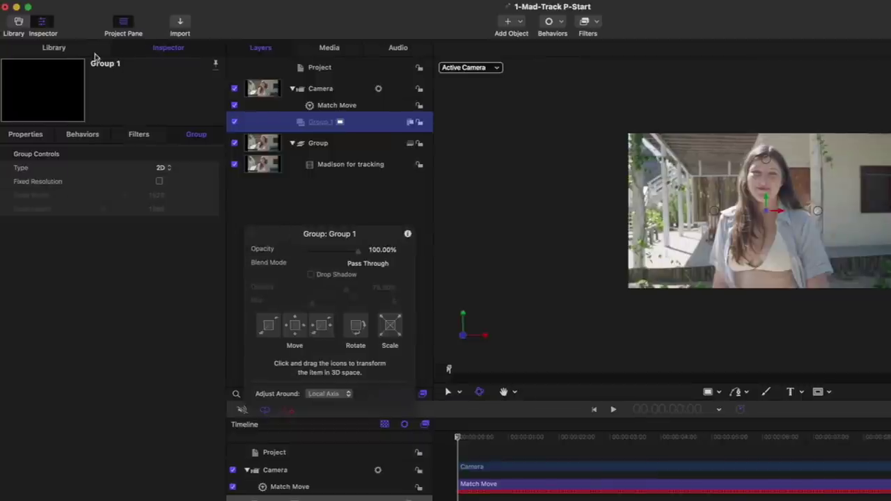
left_click(92, 49)
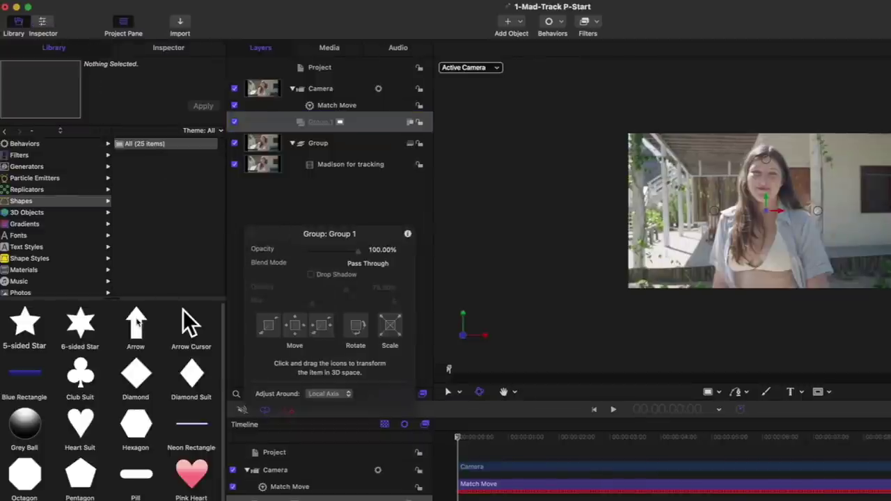
left_click_drag(137, 319, 361, 125)
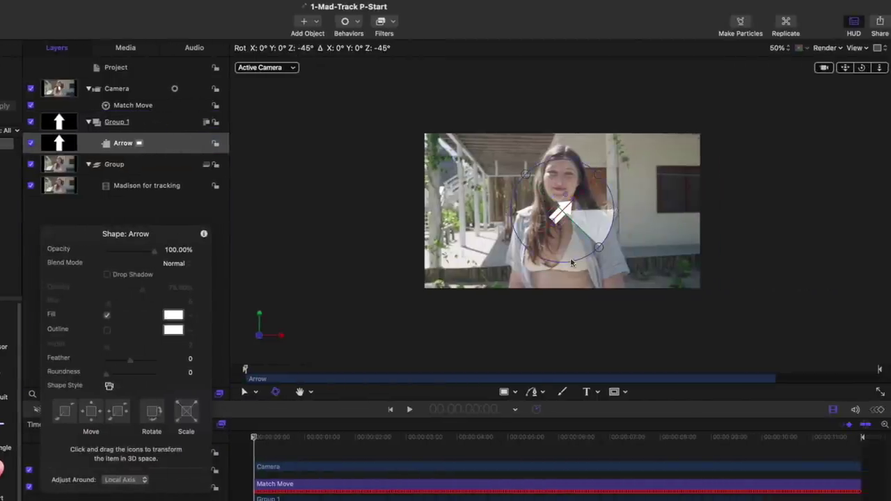
left_click_drag(571, 263, 522, 244)
left_click_drag(558, 218, 531, 186)
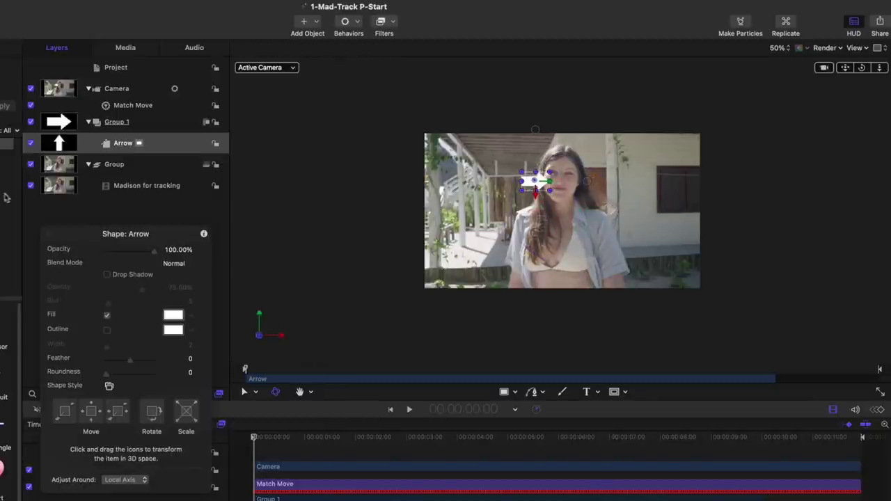
- Scrub the clip to confirm the arrow stays on the face, ending at 4:01 with the footage selected
left_click(30, 186)
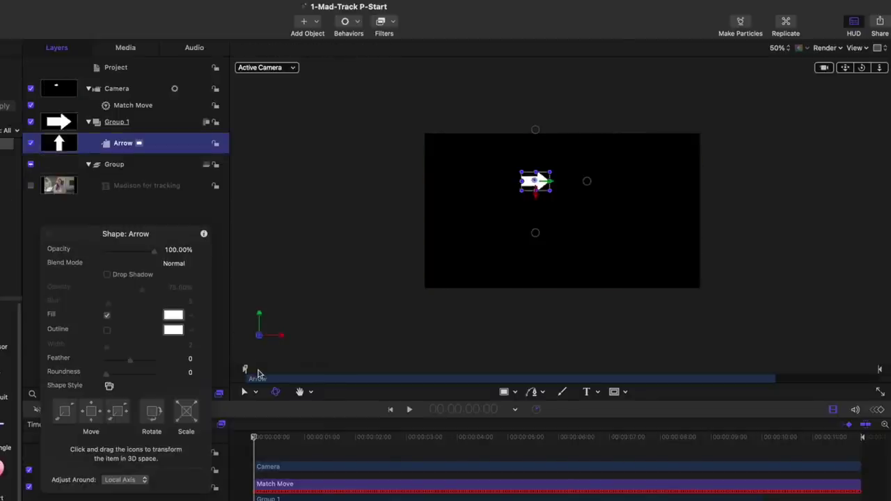
left_click_drag(247, 366, 700, 373)
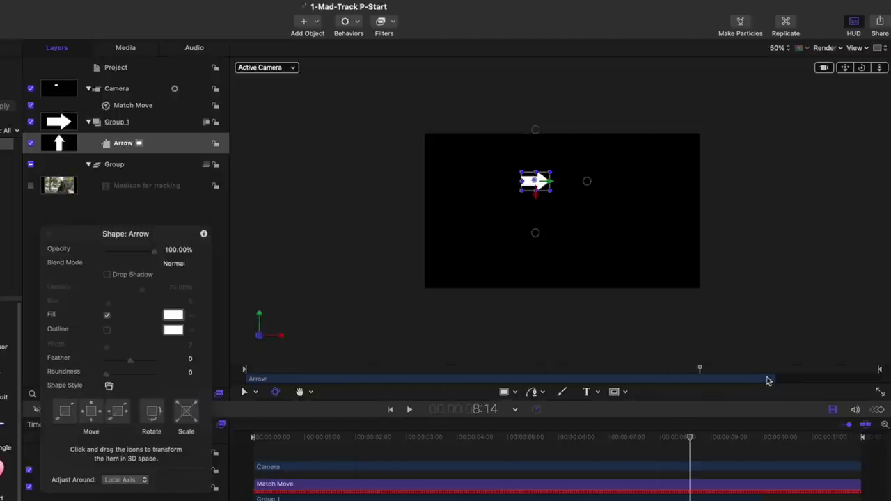
left_click_drag(789, 374, 152, 308)
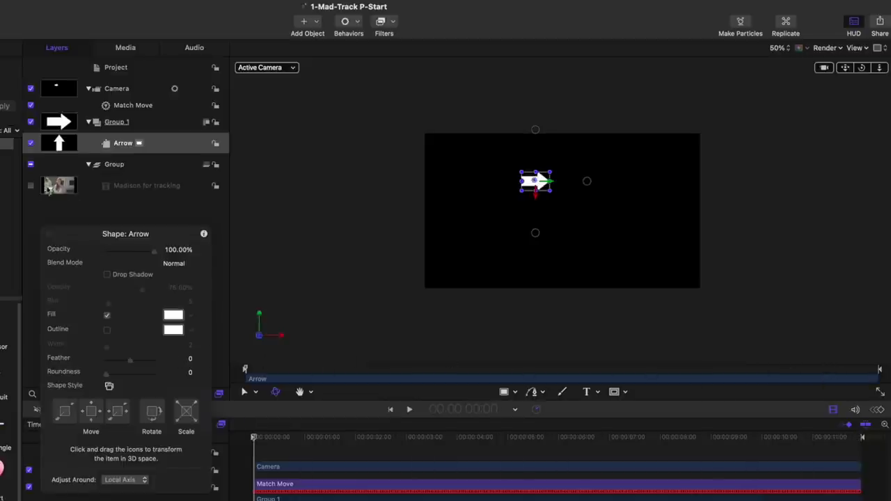
left_click(31, 186)
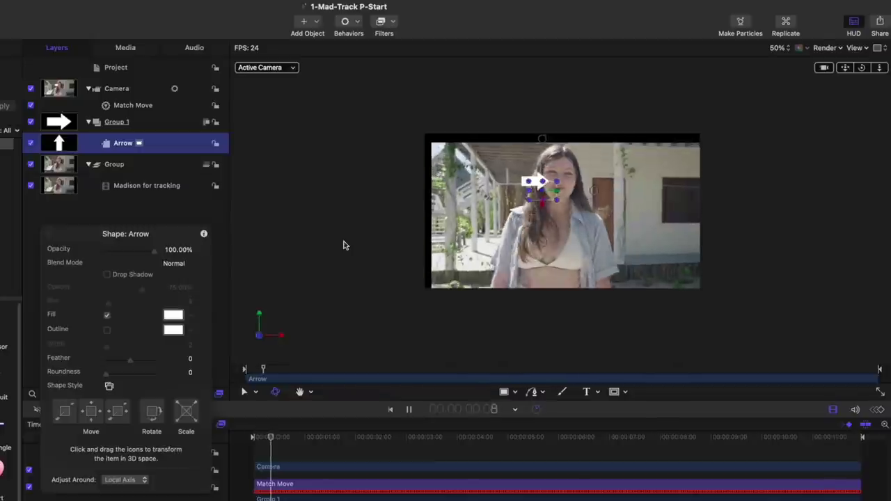
key("space")
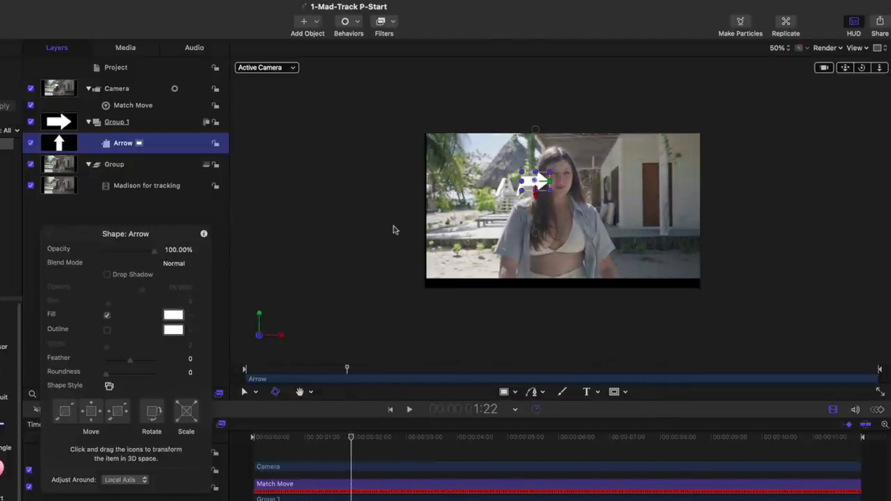
left_click_drag(362, 373, 459, 370)
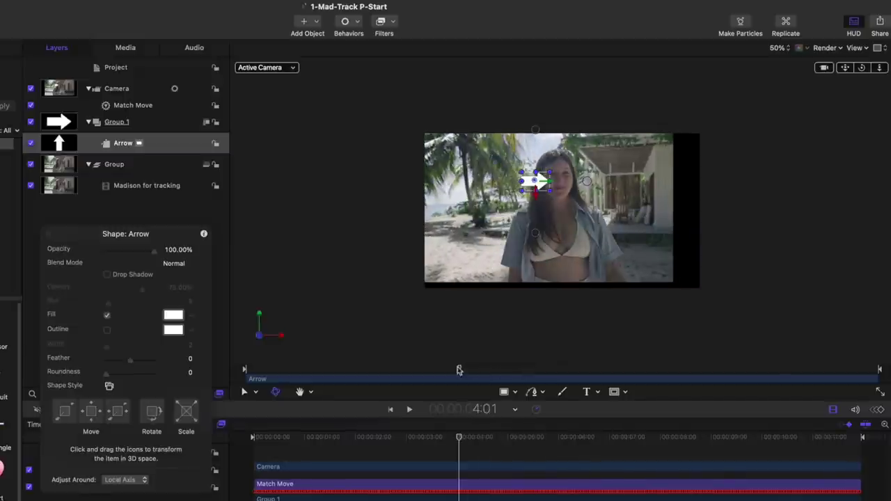
left_click(144, 186)
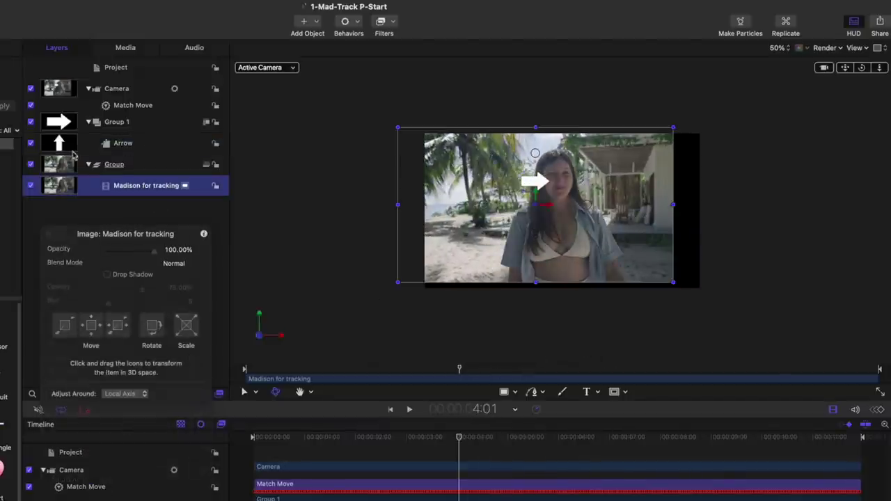
- Turn off Group 1 and show the Camera's transform properties in the Inspector
left_click(30, 123)
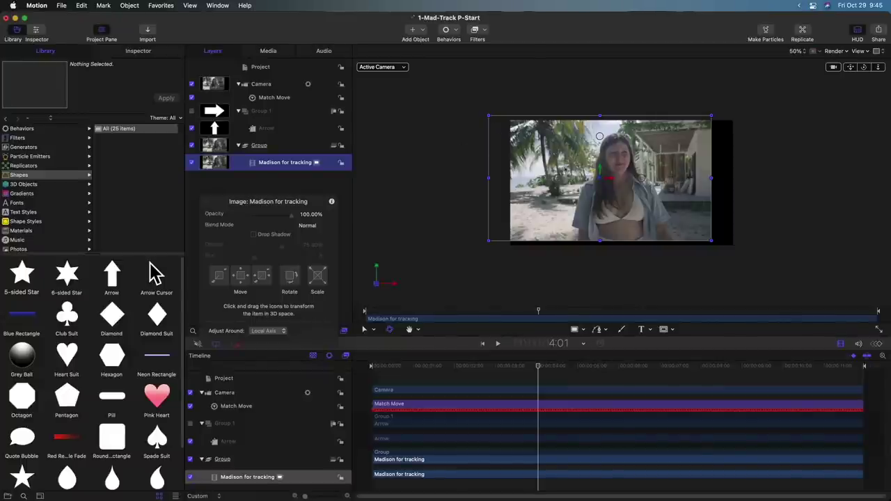
left_click(305, 84)
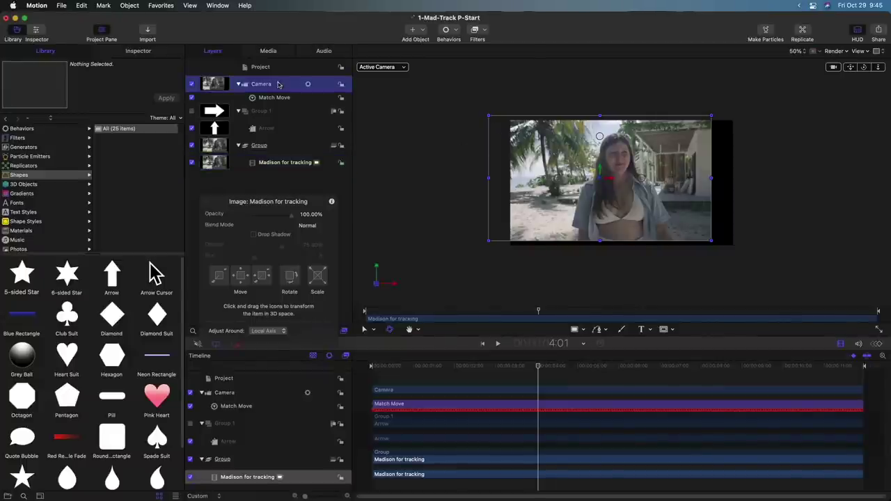
left_click(145, 53)
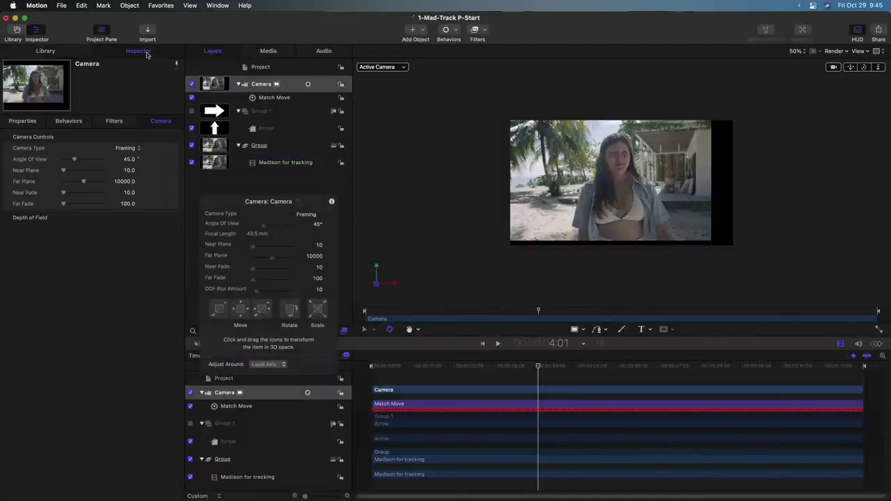
left_click(21, 121)
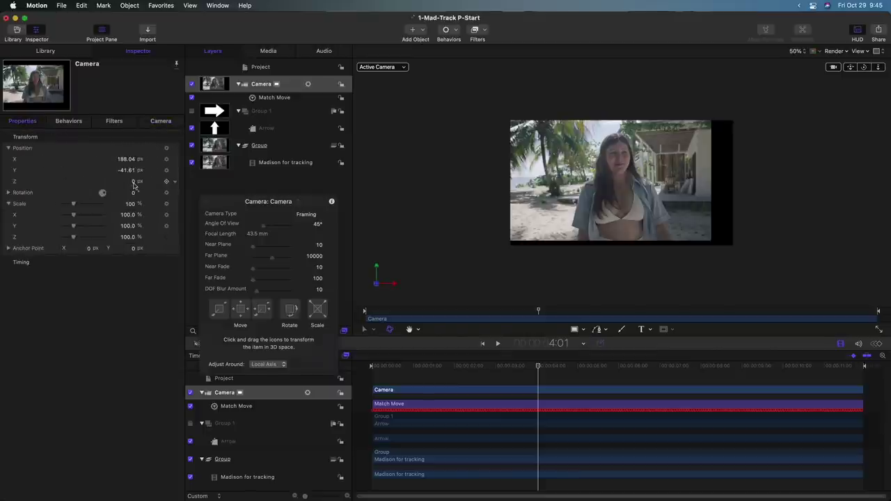
- Reset the camera's Z position to 0 and reduce its Z scale
left_click_drag(134, 182, 135, 185)
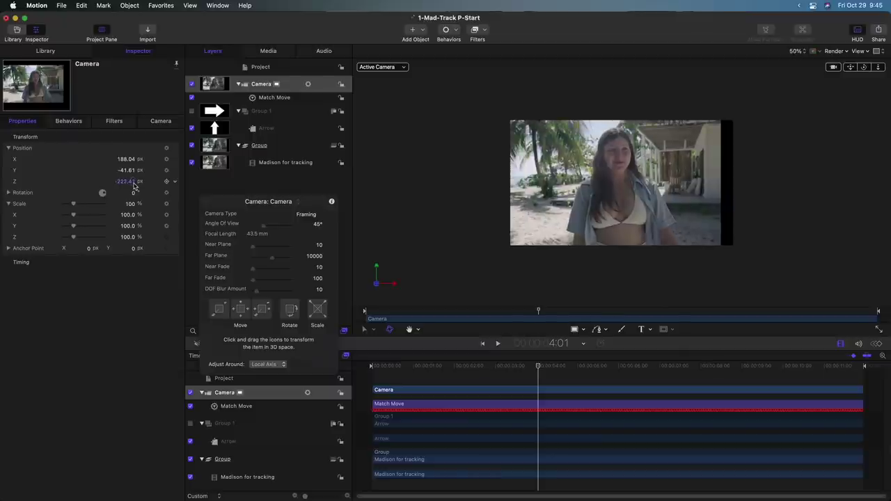
type("0")
key("Return")
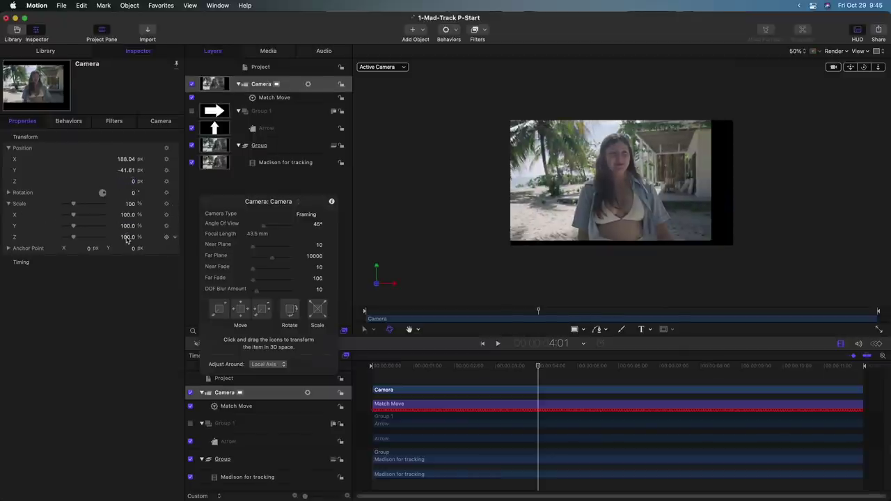
left_click_drag(127, 240, 127, 240)
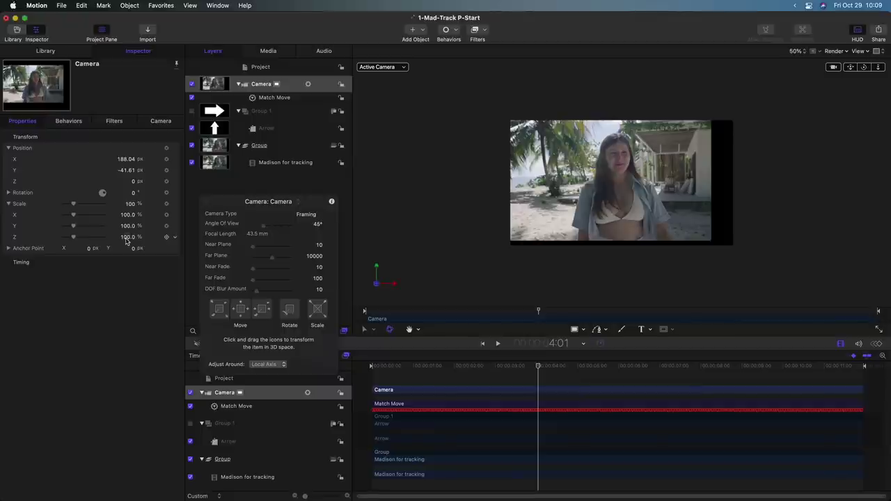
left_click(275, 165)
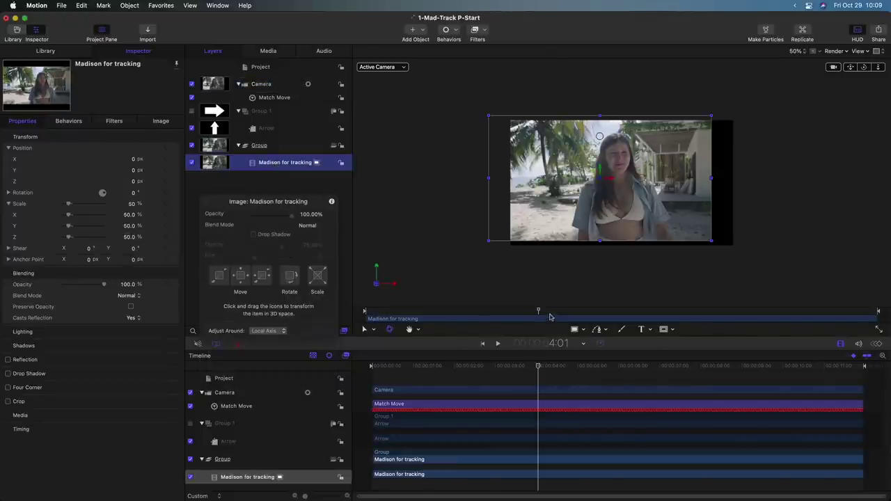
- At 1:00, scale the footage to 70% and set the camera's Position X to about 260.7 px
left_click_drag(550, 317, 734, 329)
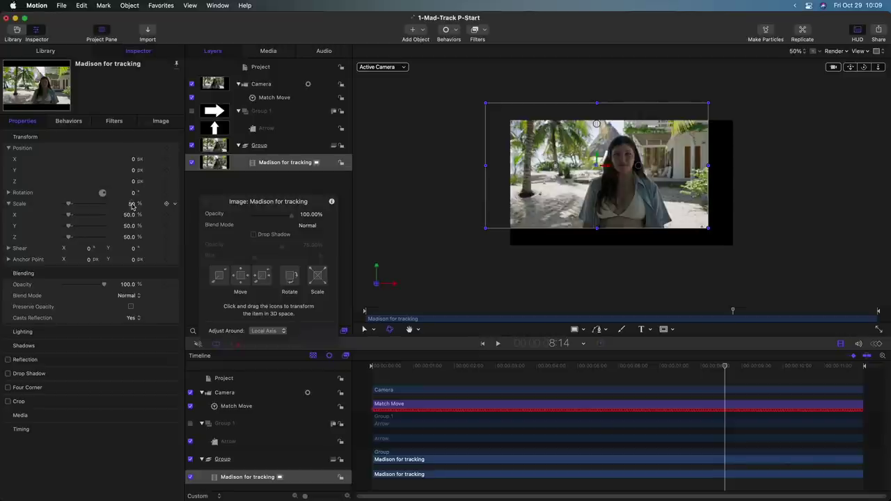
left_click_drag(132, 206, 146, 206)
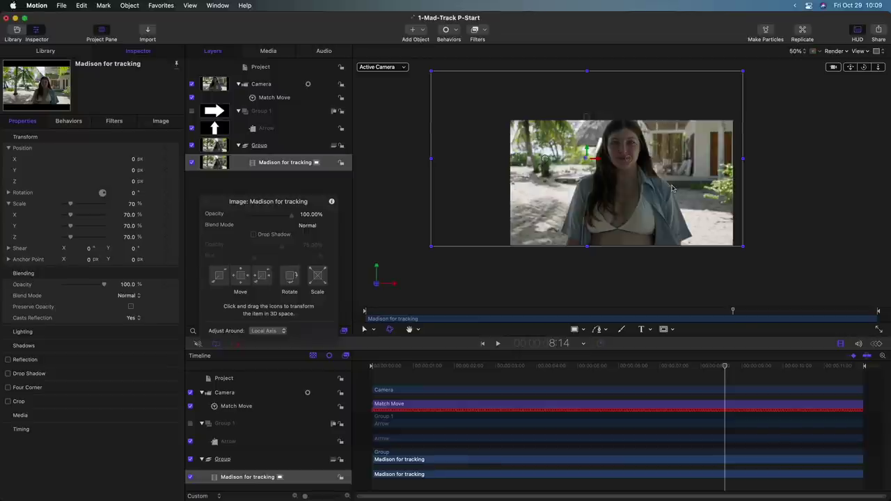
left_click(259, 85)
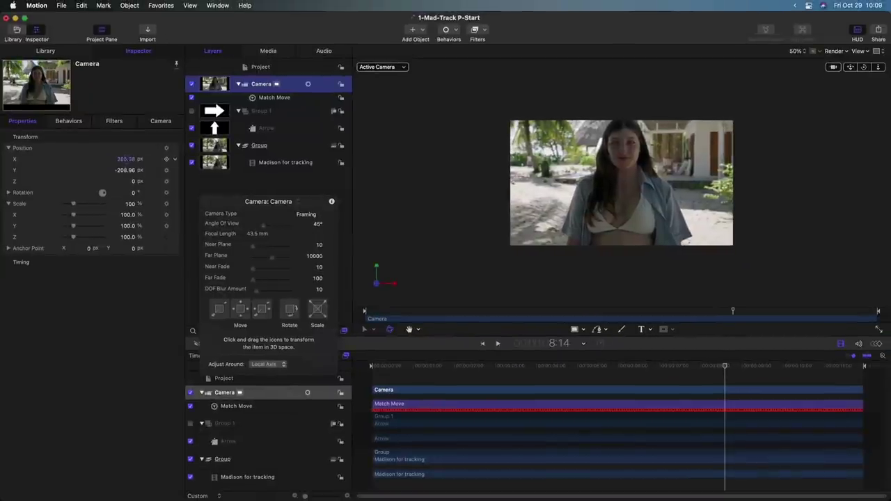
mouse_move(127, 159)
left_mouse_down()
mouse_move(110, 161)
mouse_move(125, 175)
left_mouse_up()
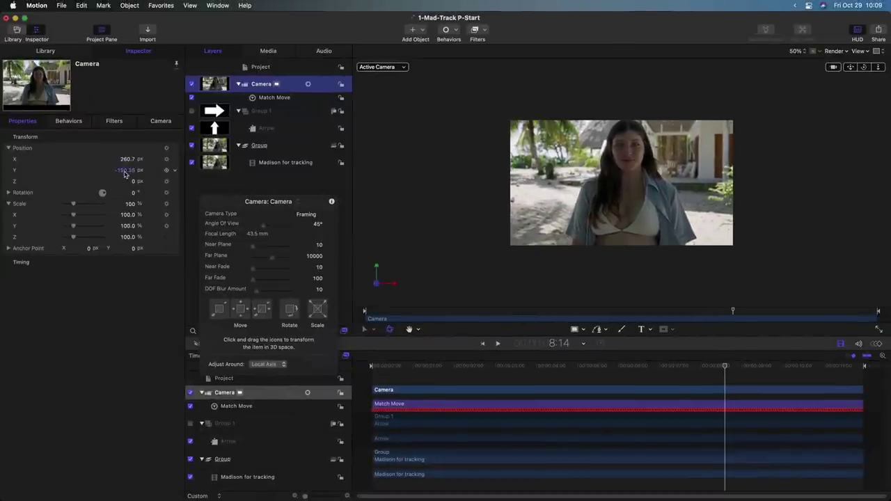
left_click(274, 164)
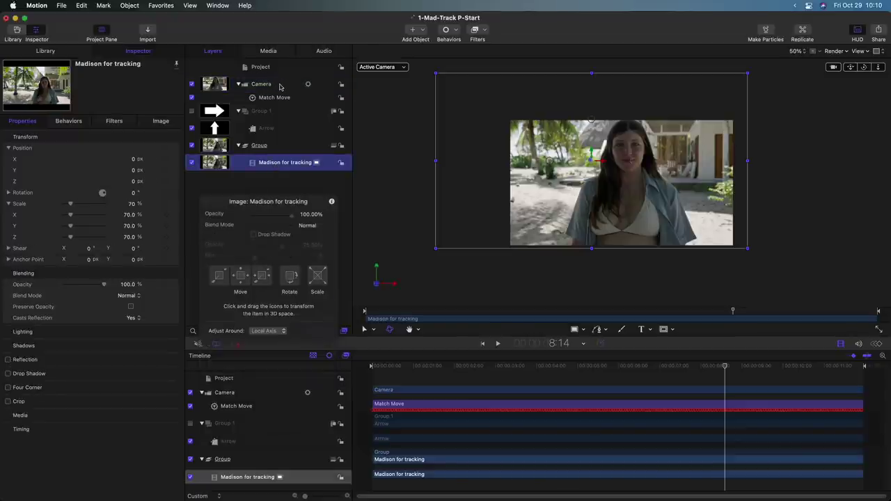
left_click(280, 86)
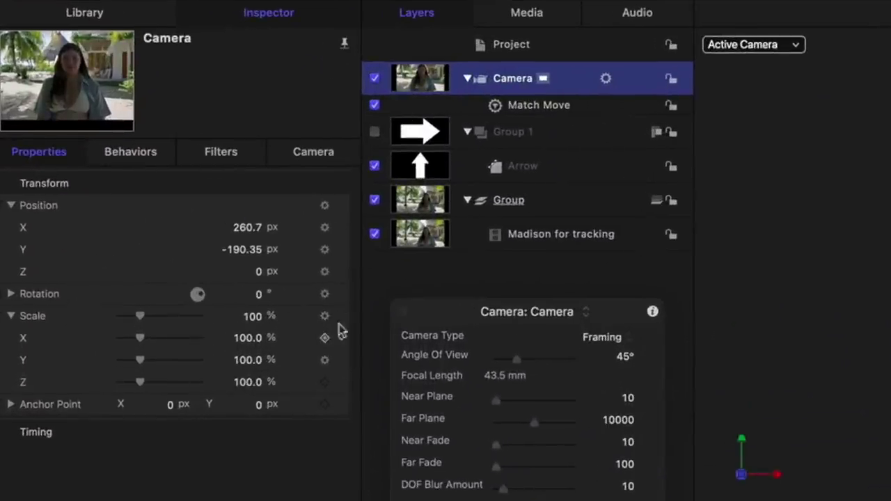
left_click(549, 240)
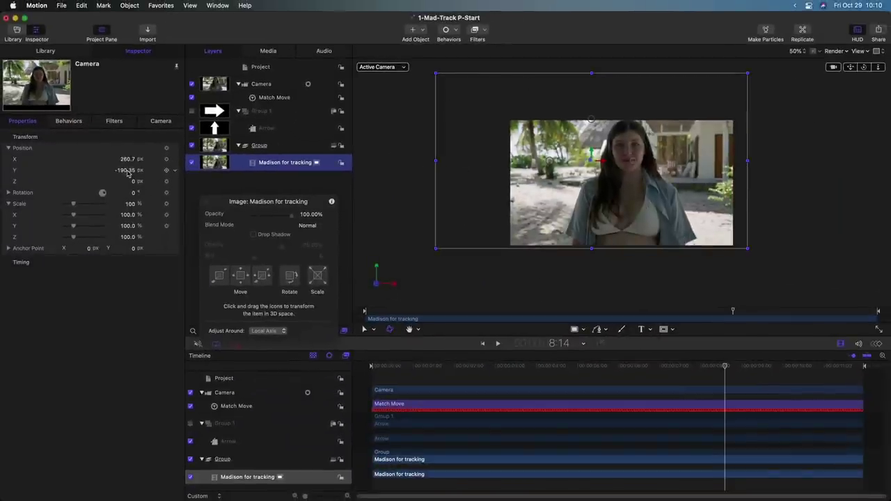
- Nudge the camera's X and Y position at 9:07, 10:06 and 2:06 to reframe her, ending at 7:19
mouse_move(127, 173)
left_mouse_down()
mouse_move(119, 173)
mouse_move(138, 162)
left_mouse_up()
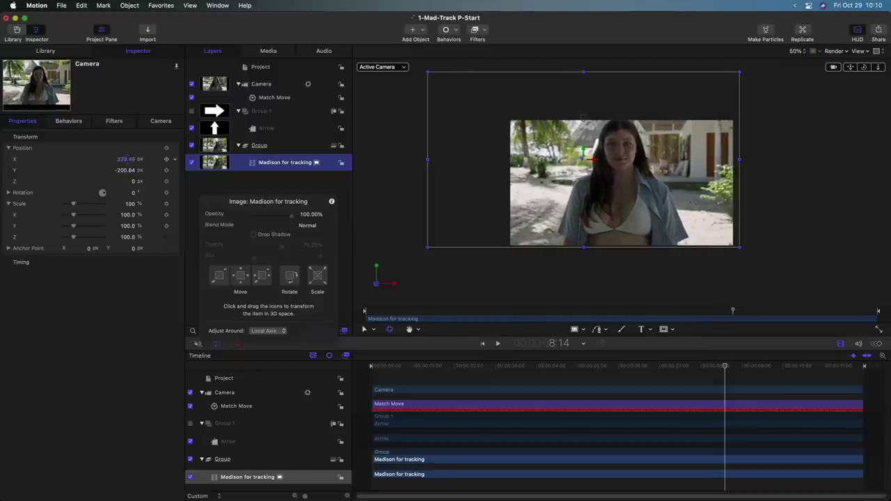
left_click_drag(732, 311, 686, 335)
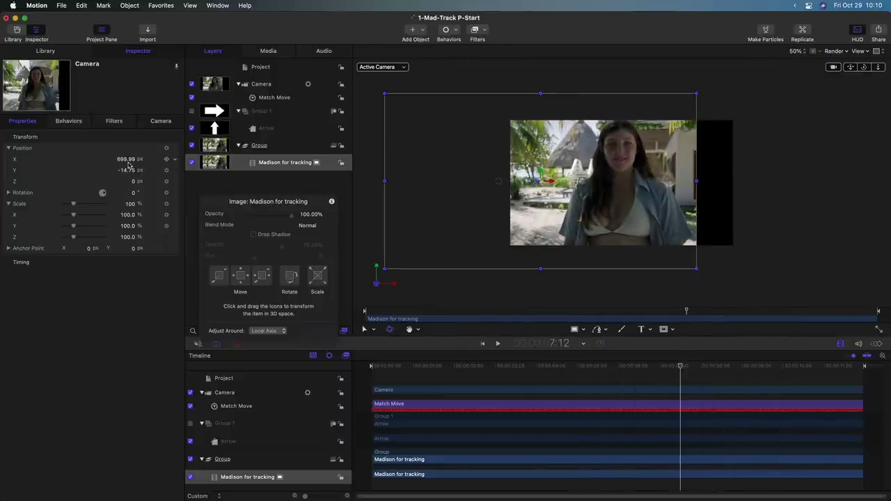
left_click_drag(125, 158, 98, 158)
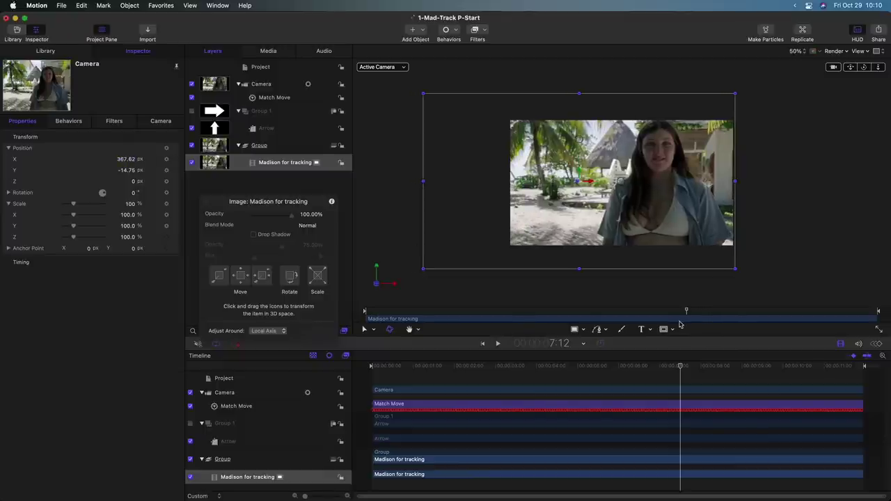
left_click_drag(692, 313, 806, 313)
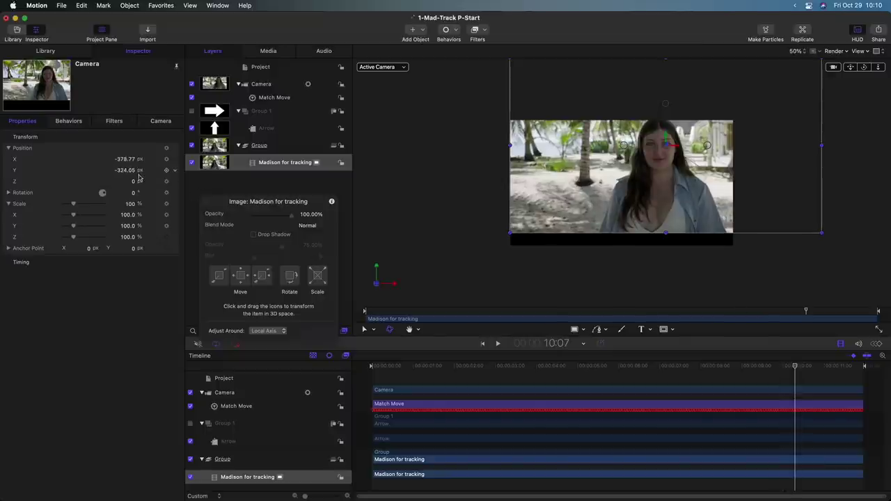
left_click_drag(135, 173, 167, 173)
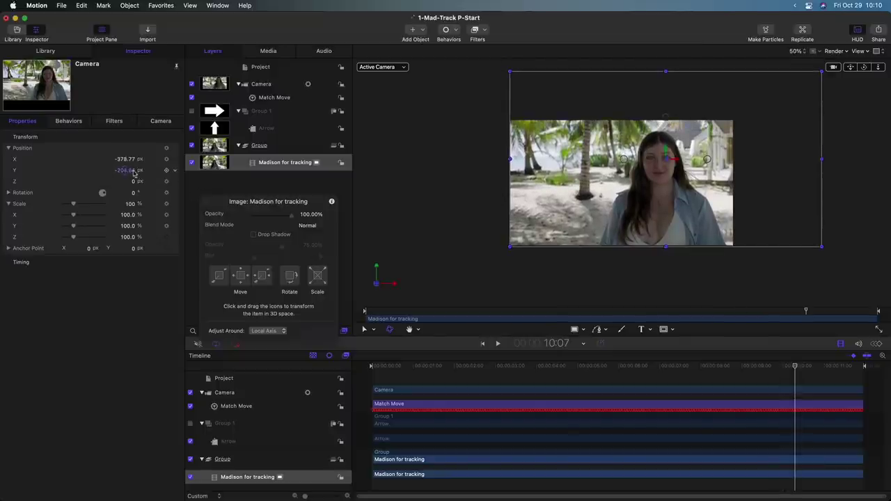
left_click_drag(803, 312, 393, 320)
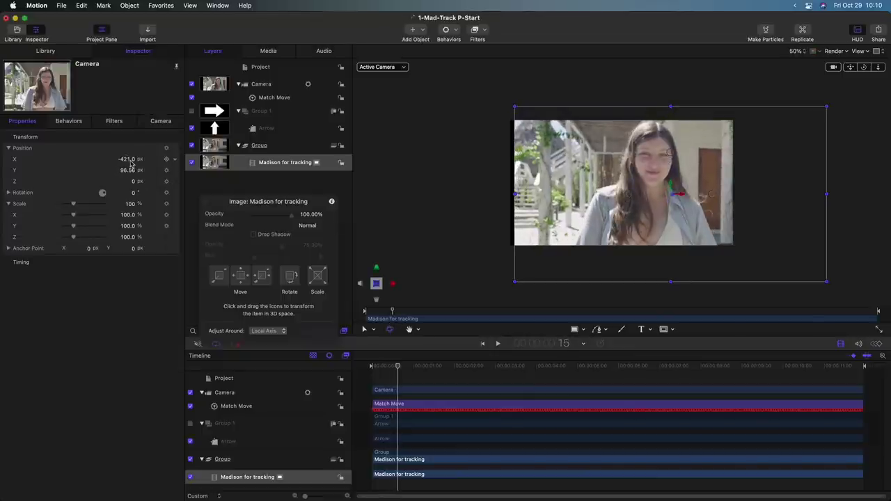
left_click_drag(129, 162, 136, 162)
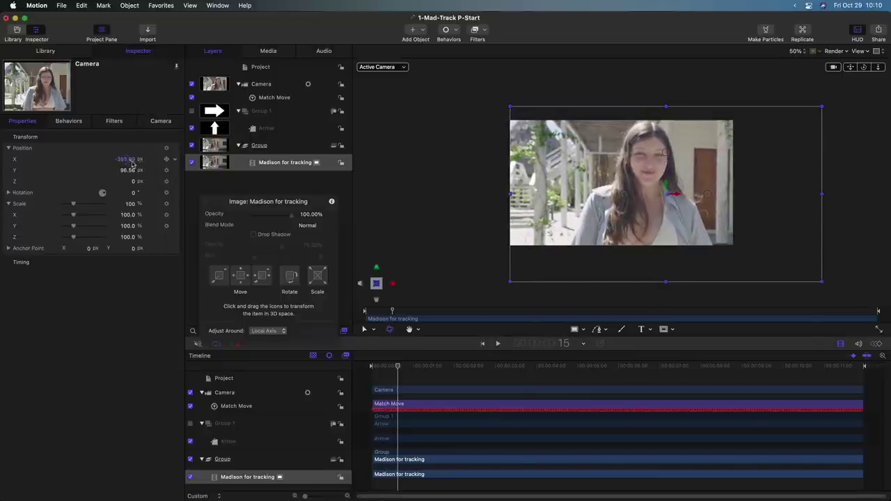
left_click_drag(428, 314, 684, 331)
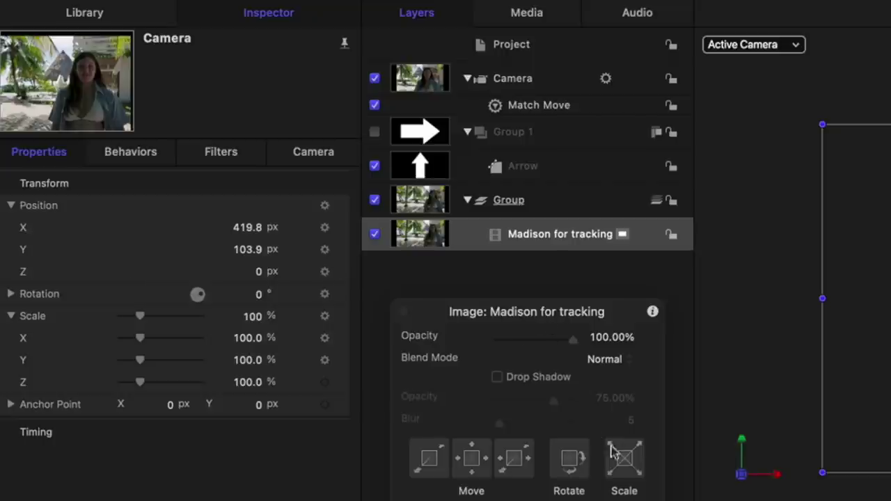
- Scale up the camera framing slightly in the HUD, then return to the first frame
left_click_drag(625, 465, 644, 462)
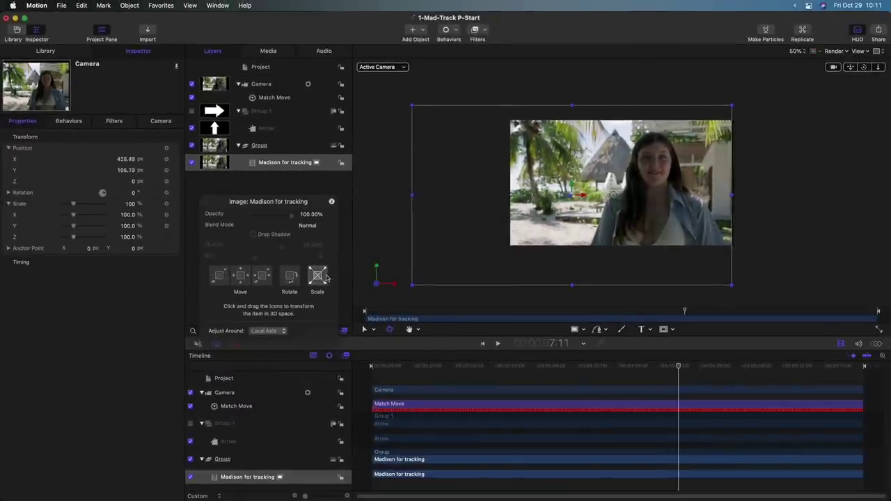
left_click_drag(327, 277, 330, 278)
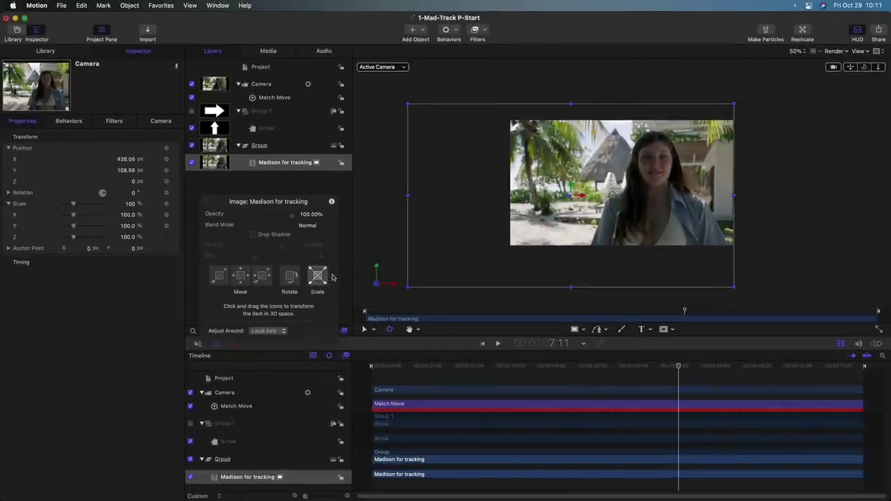
left_click_drag(331, 277, 334, 277)
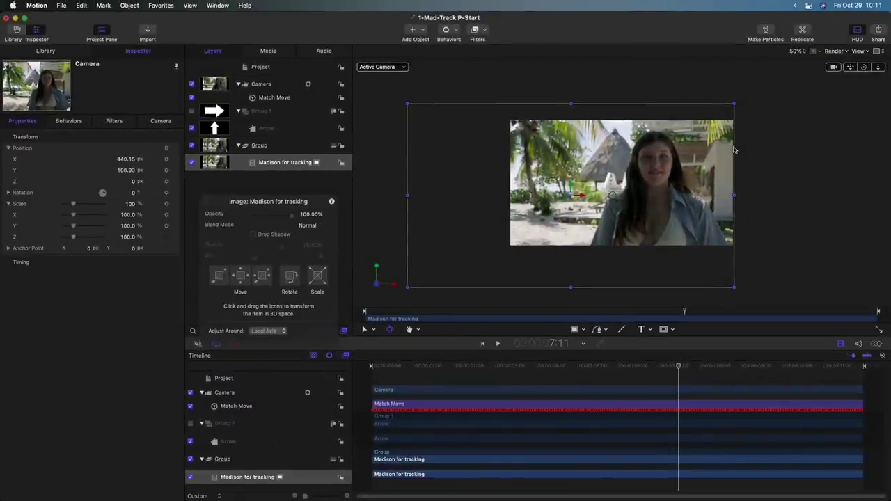
left_click_drag(643, 314, 364, 313)
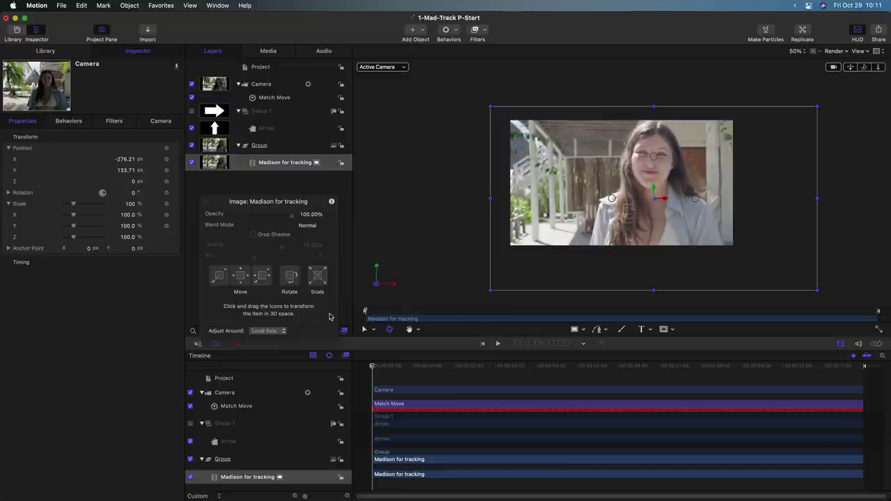
- Fit the whole frame in view, play the reframed clip and return to 9:20
left_click(289, 188)
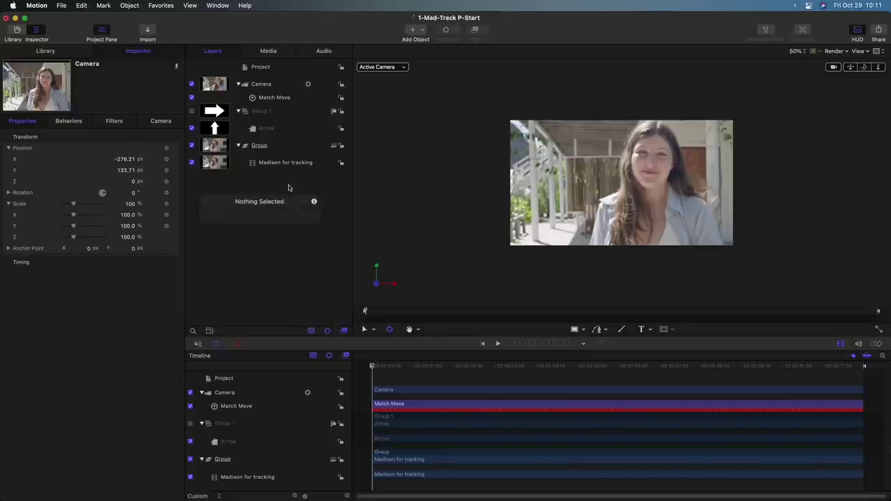
key("shift+z")
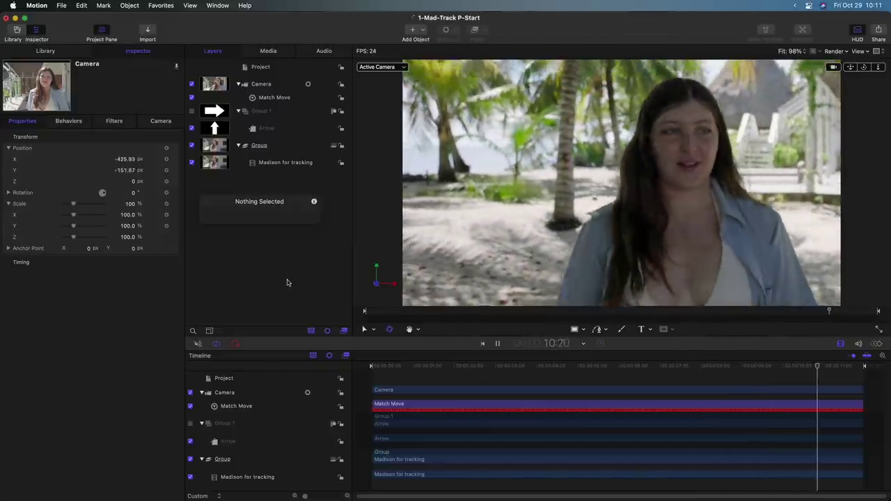
key("space")
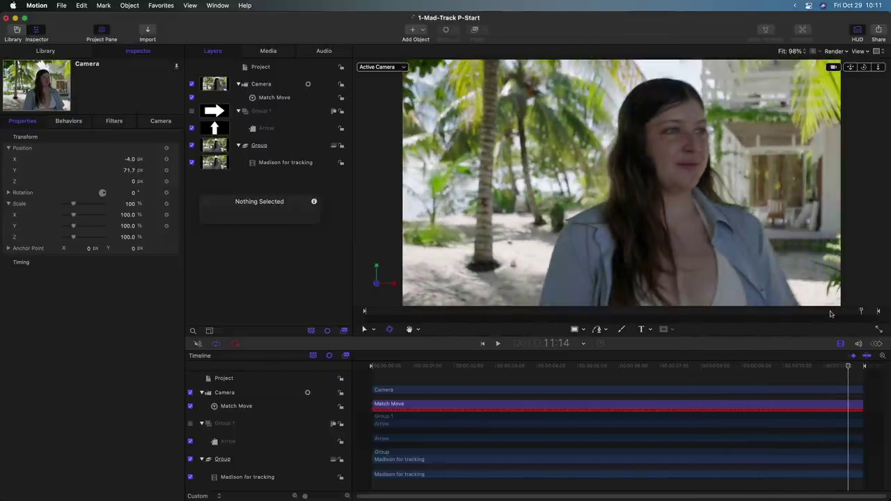
left_click_drag(830, 312, 787, 312)
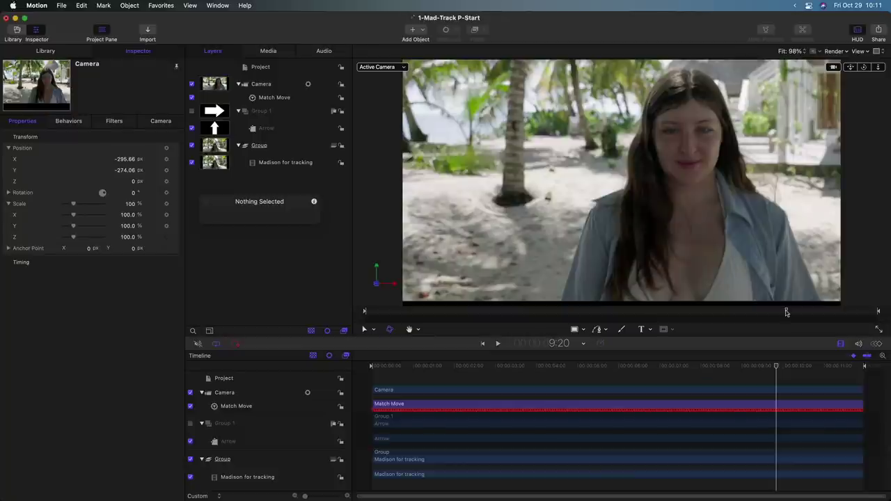
- Select the Camera, edit its Position X, then replay and scrub to check the framing
left_click(723, 301)
left_click(261, 84)
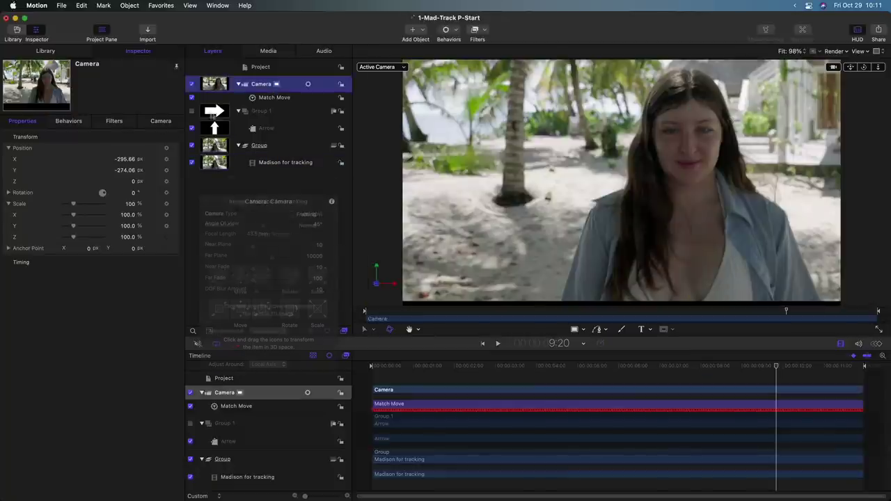
left_click(123, 159)
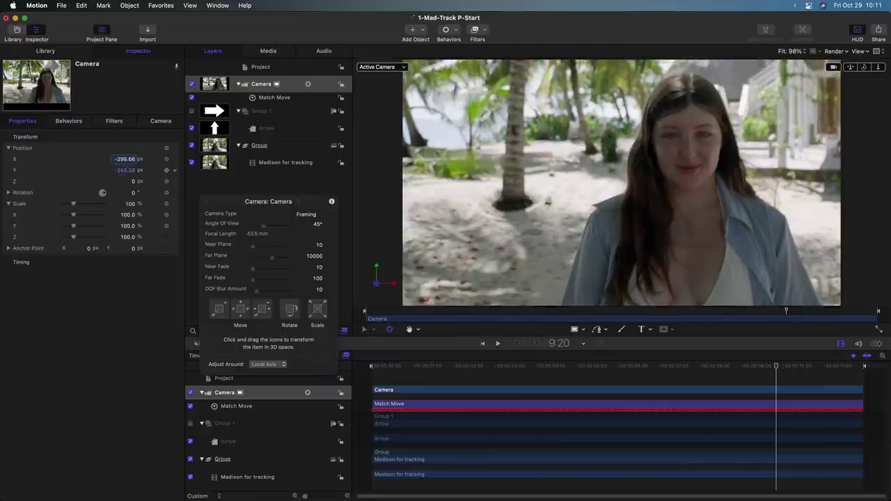
left_click_drag(785, 315, 373, 312)
key("space")
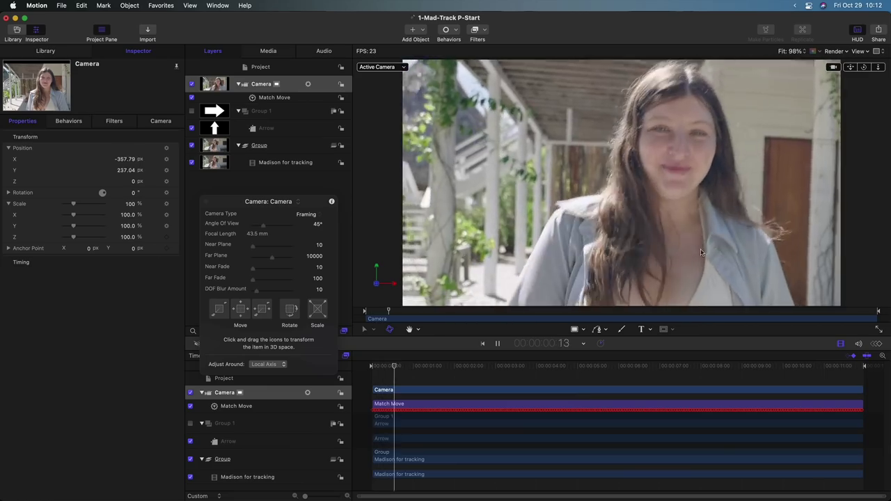
left_click_drag(739, 311, 467, 311)
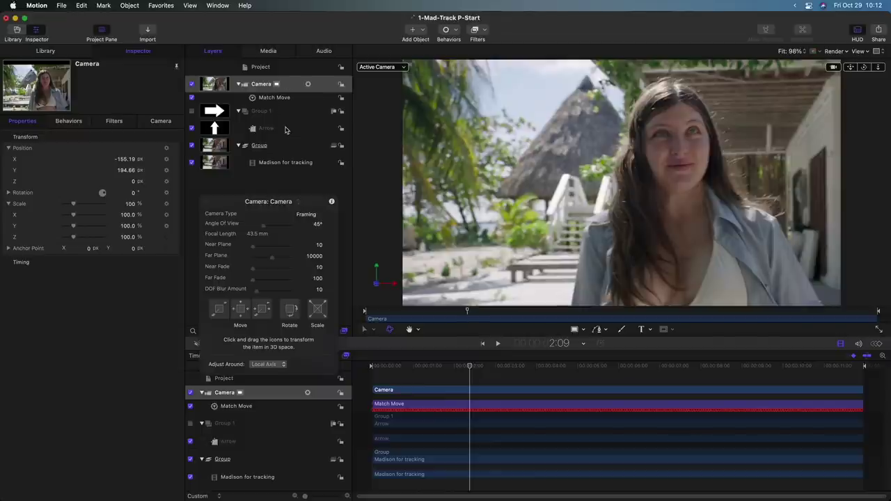
- Show the Camera's animation curves near 7:02 and bring up its Position parameter-behavior list
key("super+8")
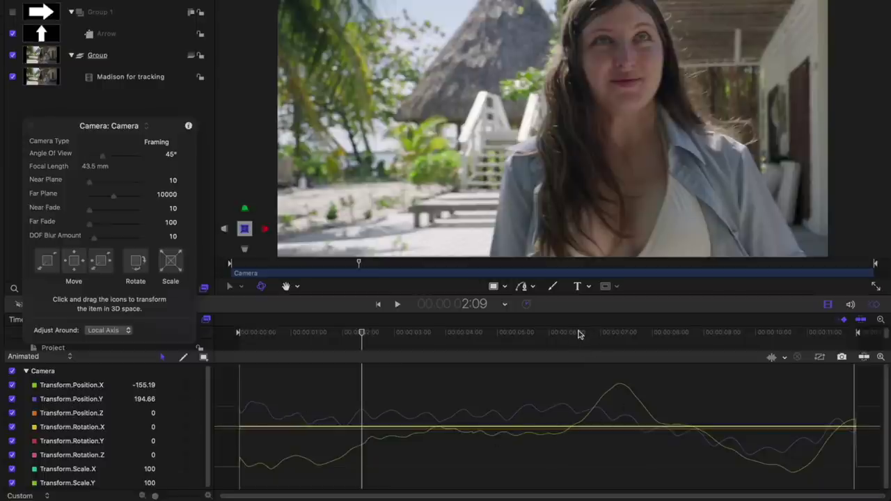
left_click_drag(577, 334, 275, 353)
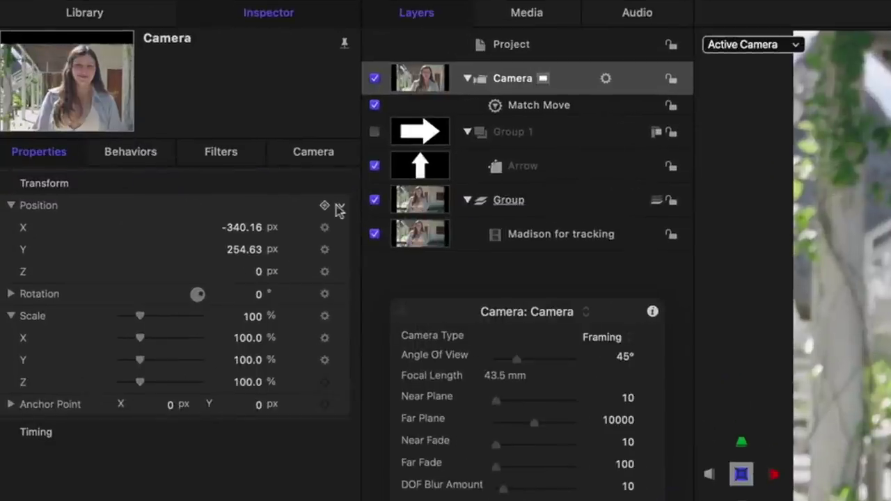
left_click(343, 208)
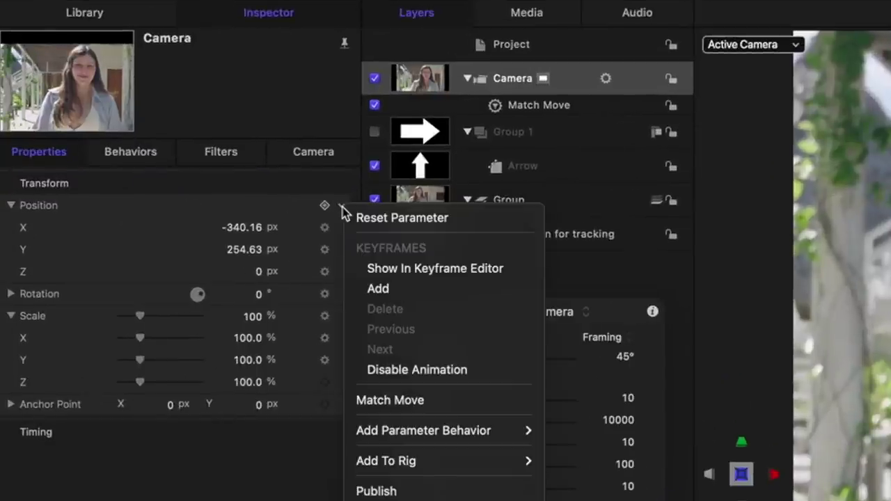
mouse_move(435, 433)
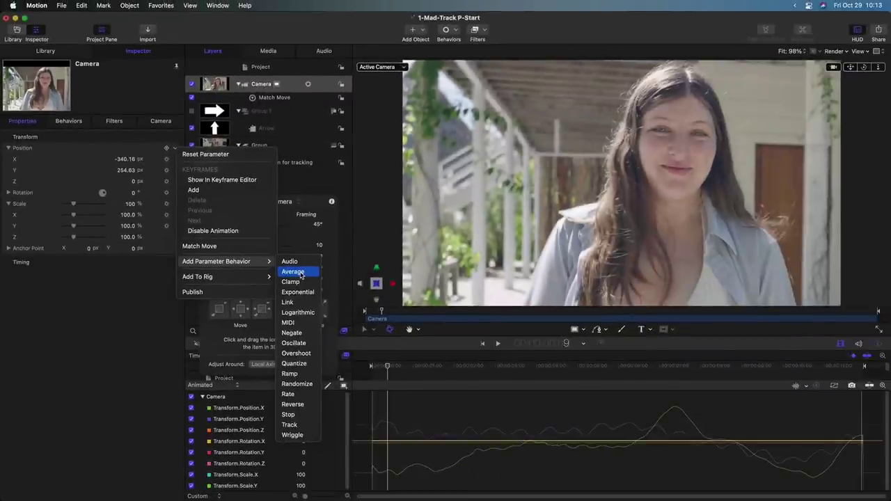
- Add an Average behavior with Window Size 16 to the camera's Position and play back to review
left_click(301, 272)
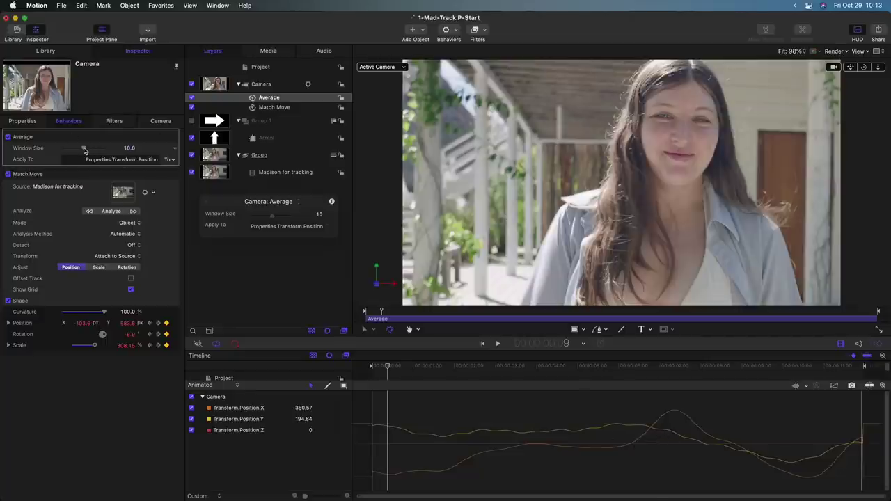
mouse_move(84, 149)
left_mouse_down()
mouse_move(103, 150)
mouse_move(60, 155)
mouse_move(97, 150)
left_mouse_up()
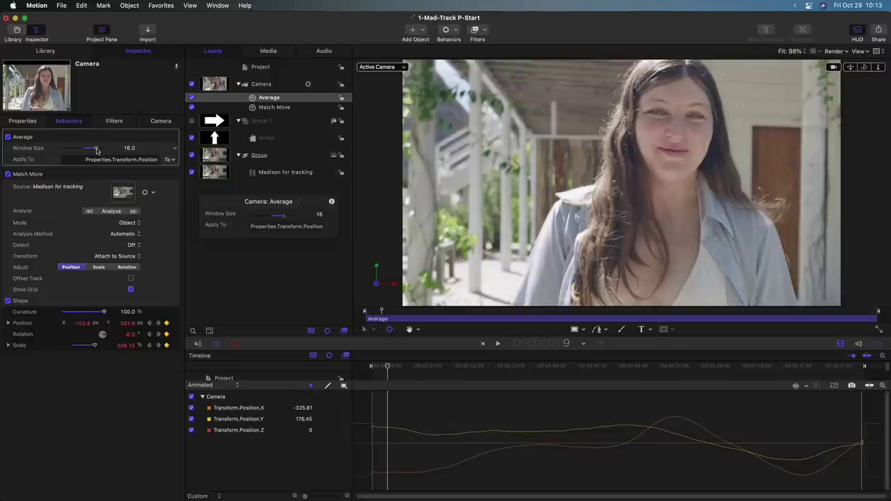
left_click_drag(382, 311, 358, 311)
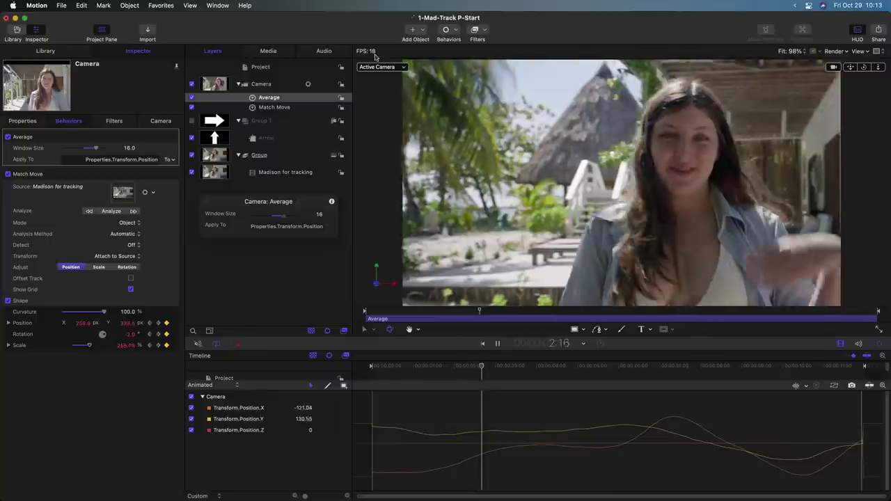
key("space")
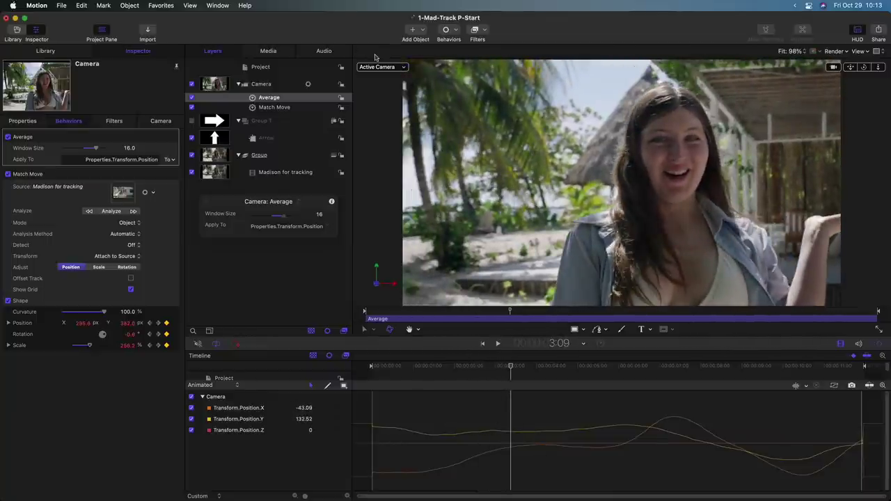
key("super+8")
key("space")
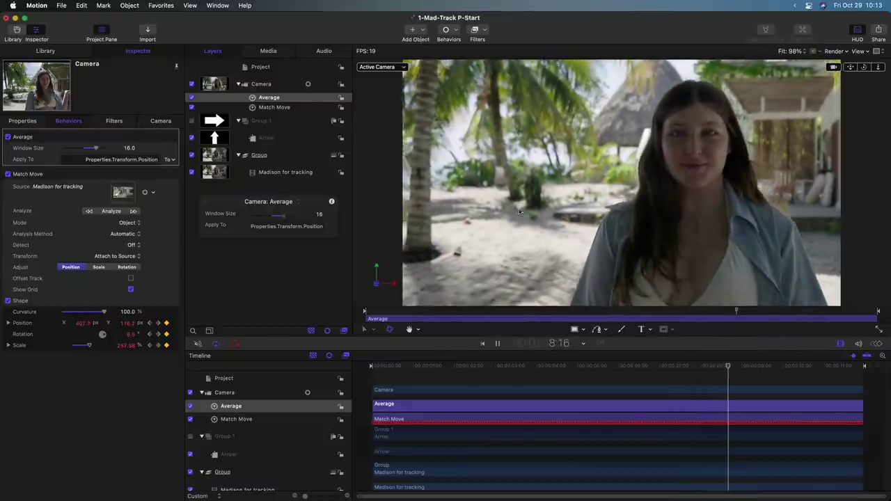
key("space")
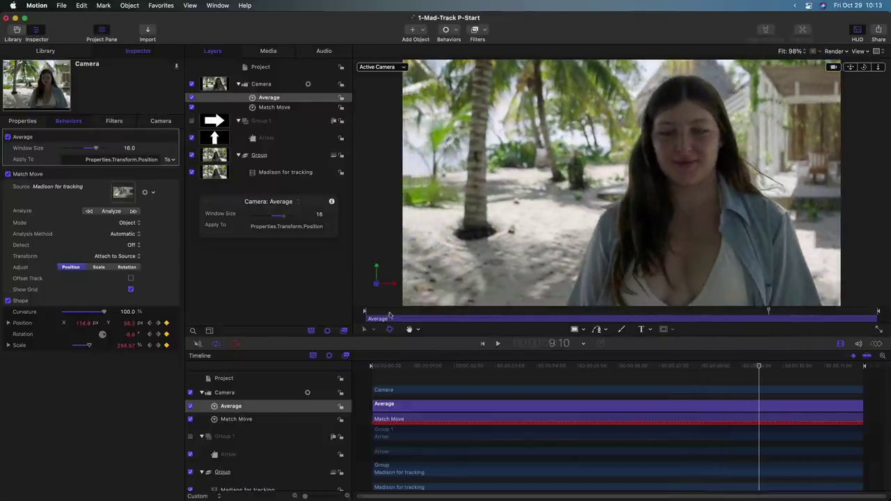
left_click_drag(389, 314, 432, 314)
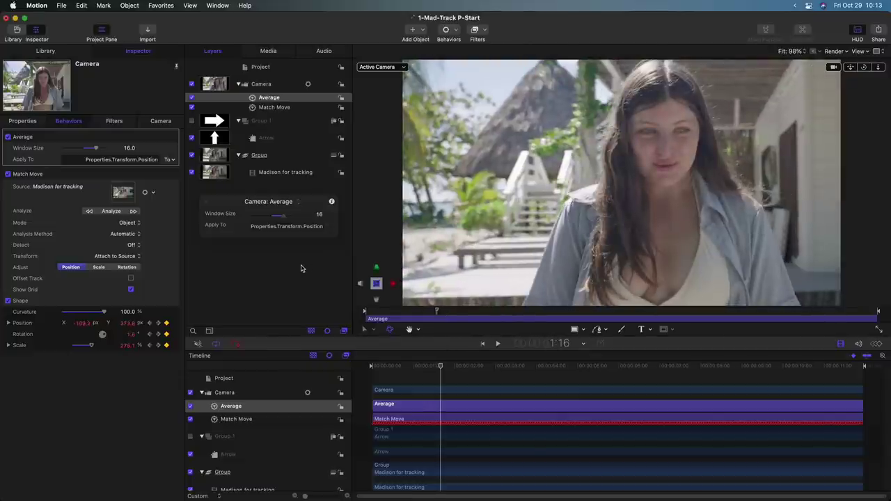
key("super+minus")
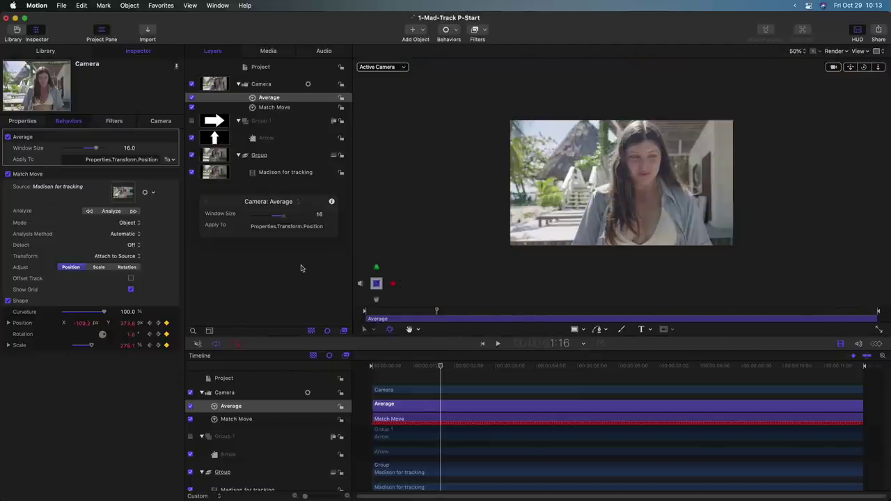
- Shrink the Madison for tracking footage slightly, checking the framing at 1:13, 5:08 and 7:17
left_click(278, 173)
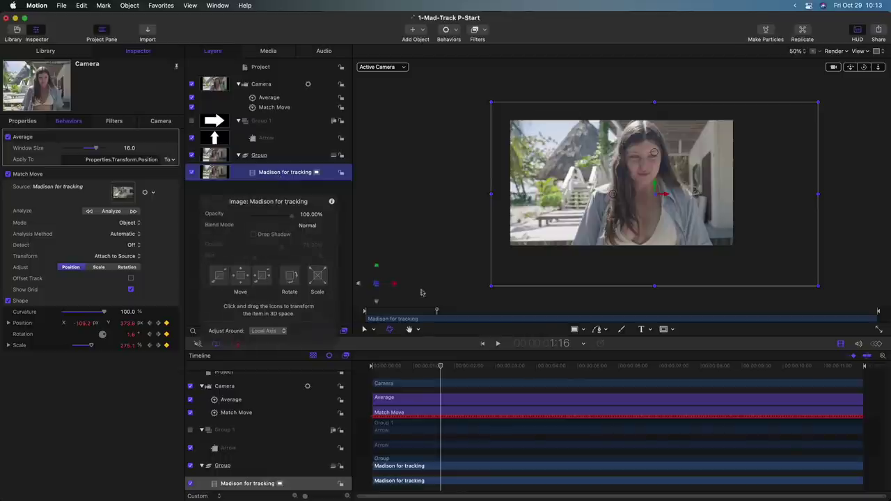
left_click_drag(443, 311, 488, 299)
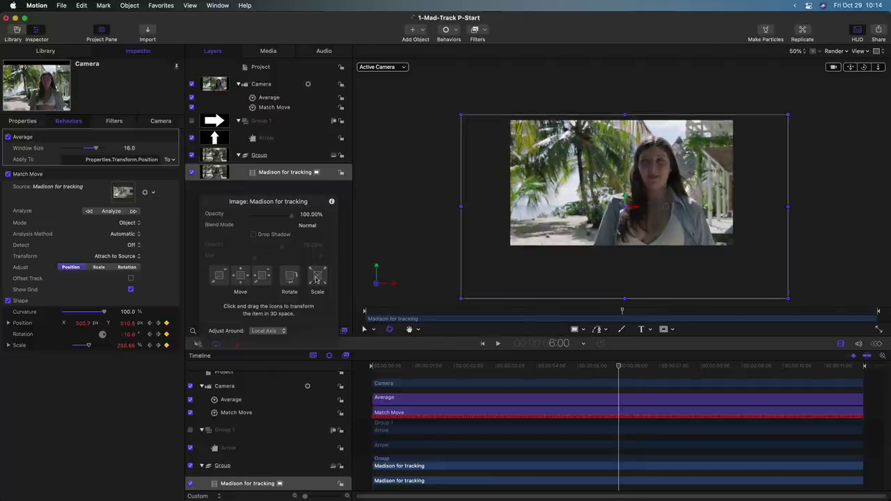
left_click_drag(313, 278, 293, 281)
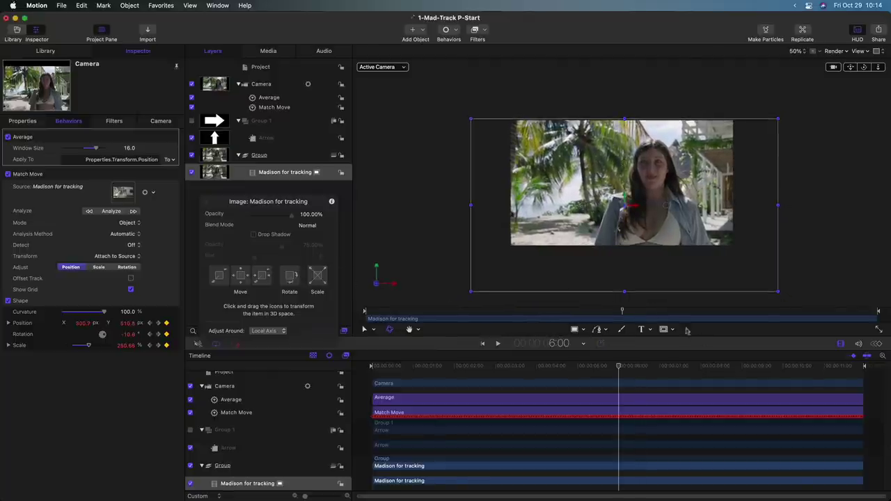
left_click_drag(651, 318, 622, 315)
left_click_drag(734, 327, 650, 327)
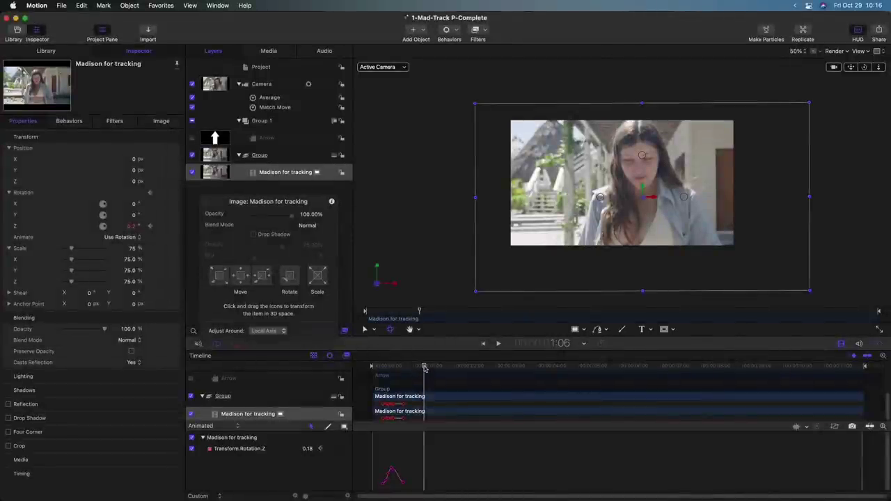
left_click_drag(425, 368, 385, 370)
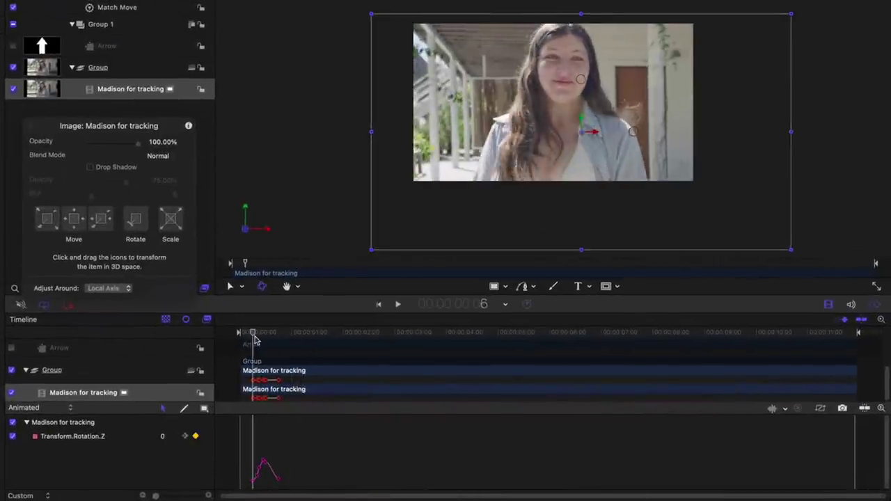
left_click_drag(254, 339, 283, 339)
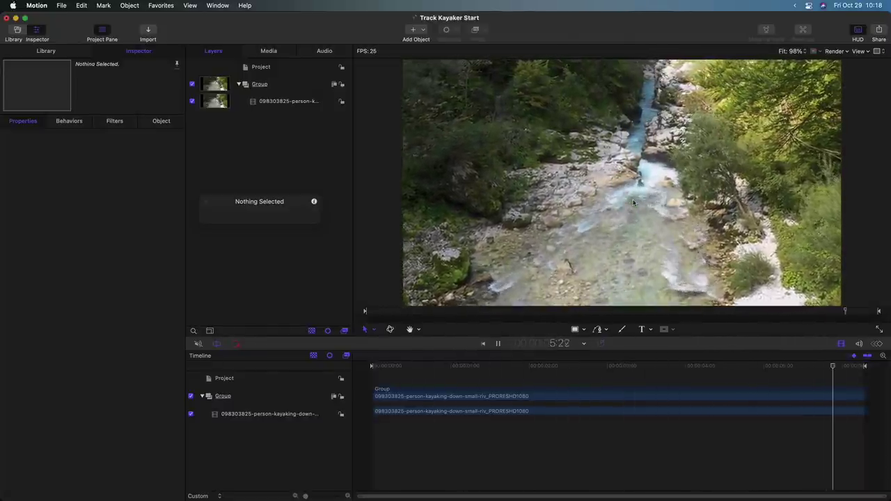
- Rewind to the start, add a camera to the kayak project and convert the groups to 3D
key("space")
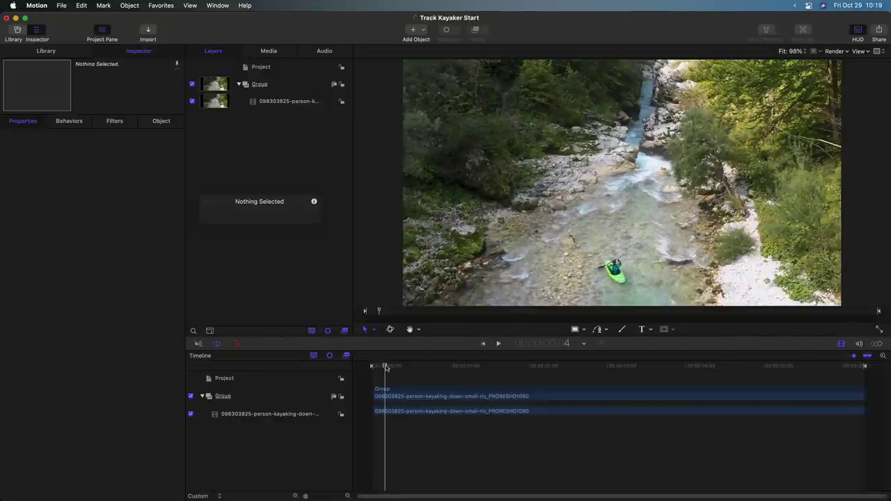
left_click_drag(385, 367, 352, 370)
left_click(420, 31)
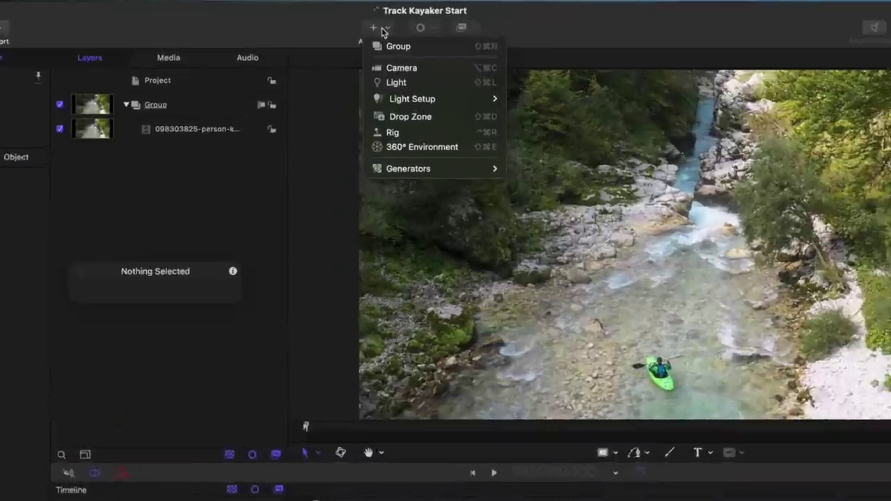
left_click(429, 56)
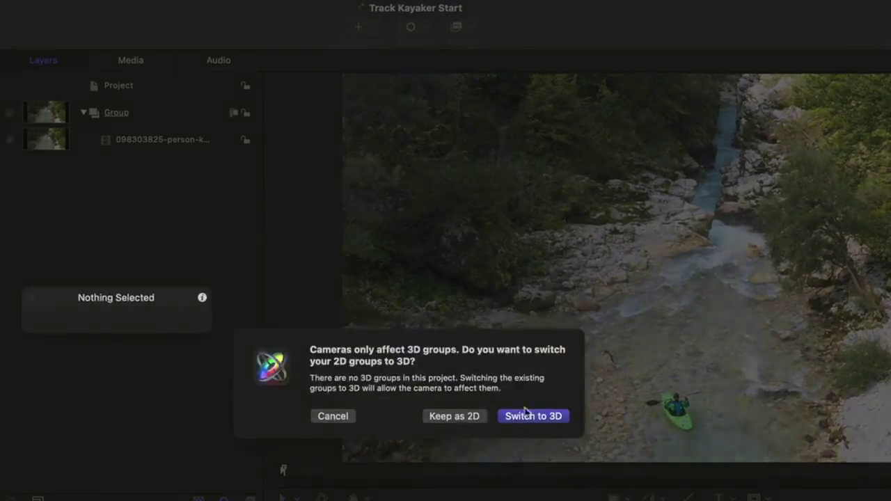
left_click(527, 416)
- Give the camera a Match Move behavior and fit its tracker tightly around the kayak
left_click(412, 28)
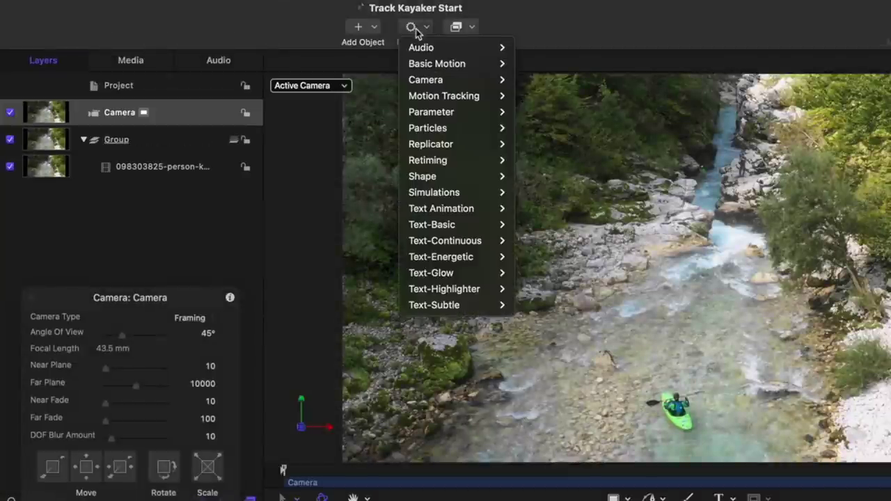
mouse_move(450, 97)
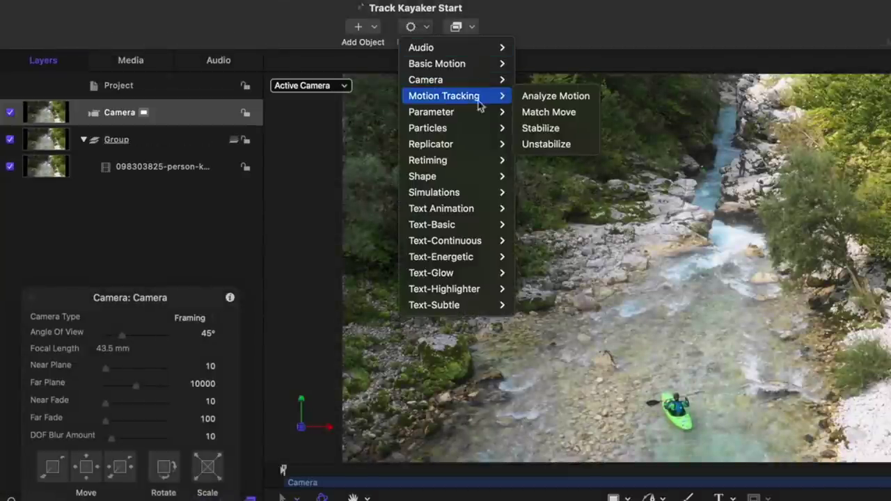
left_click(535, 118)
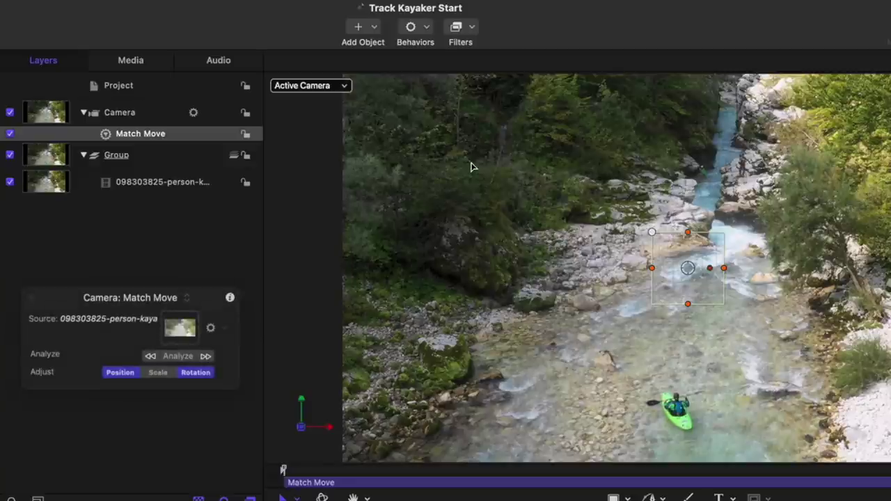
left_click_drag(688, 270, 676, 409)
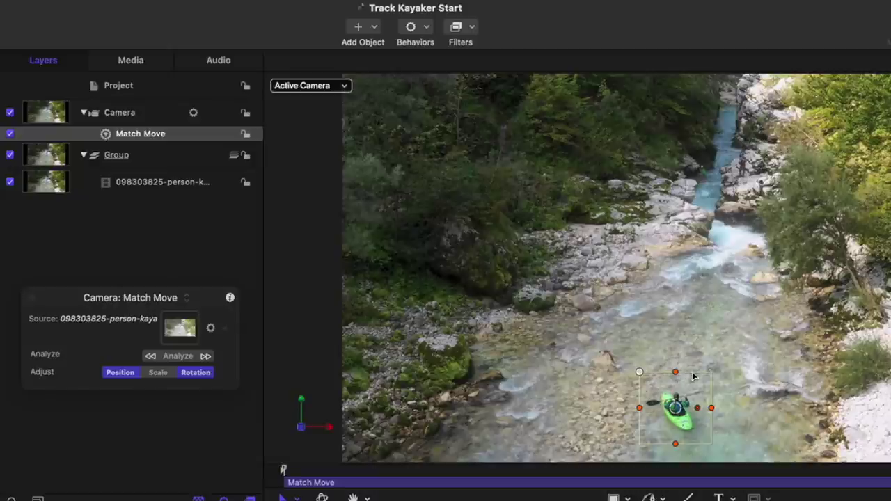
left_click_drag(676, 373, 675, 396)
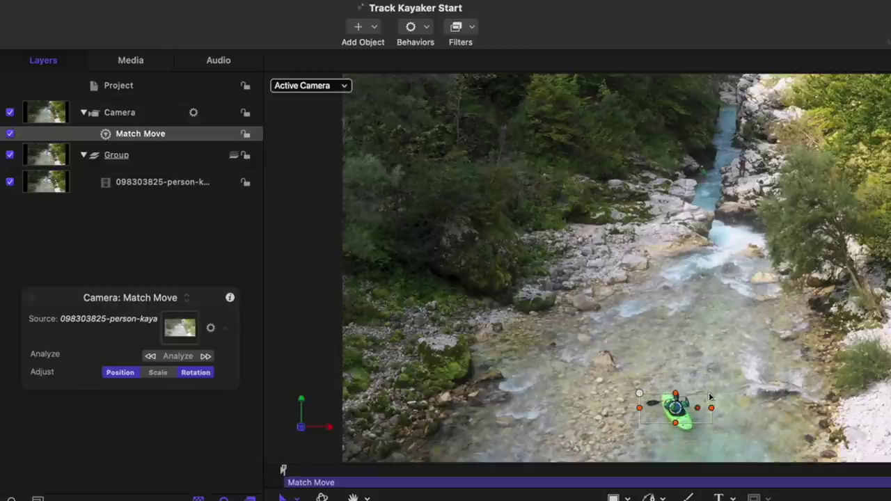
left_click_drag(641, 410, 677, 410)
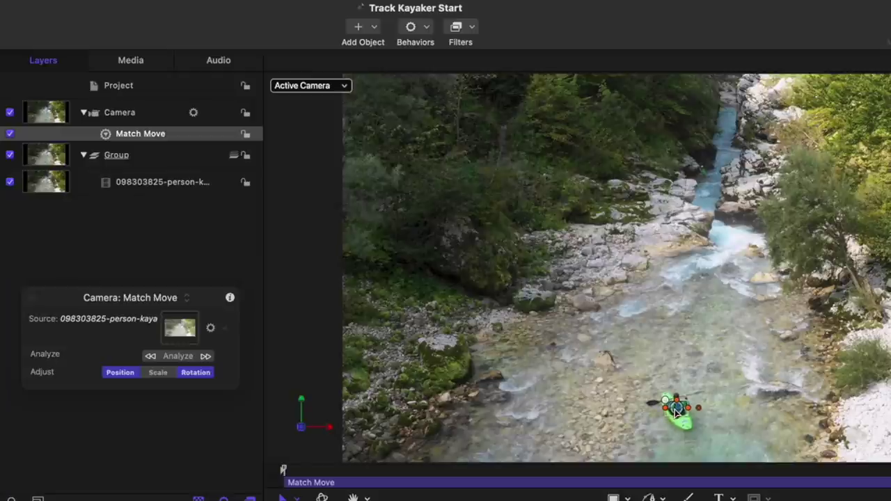
- Analyze the kayak's movement, then dismiss the Behaviors list without adding anything
left_click(178, 356)
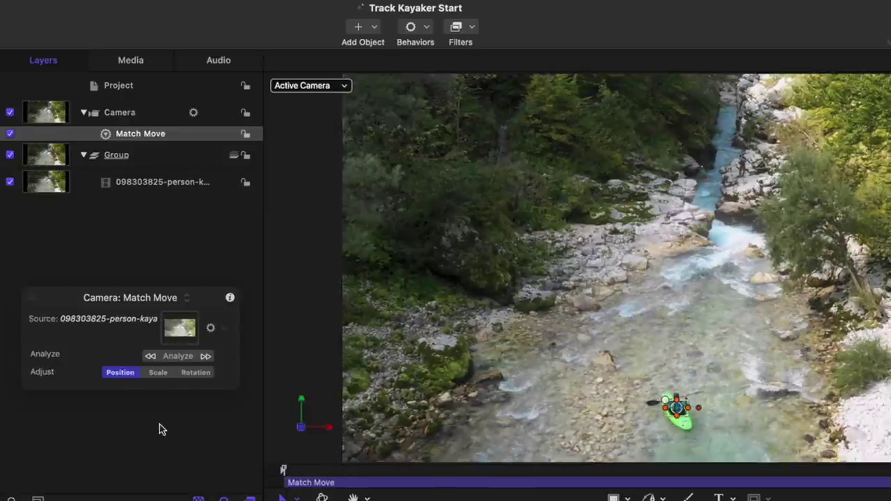
left_click(420, 30)
mouse_move(442, 101)
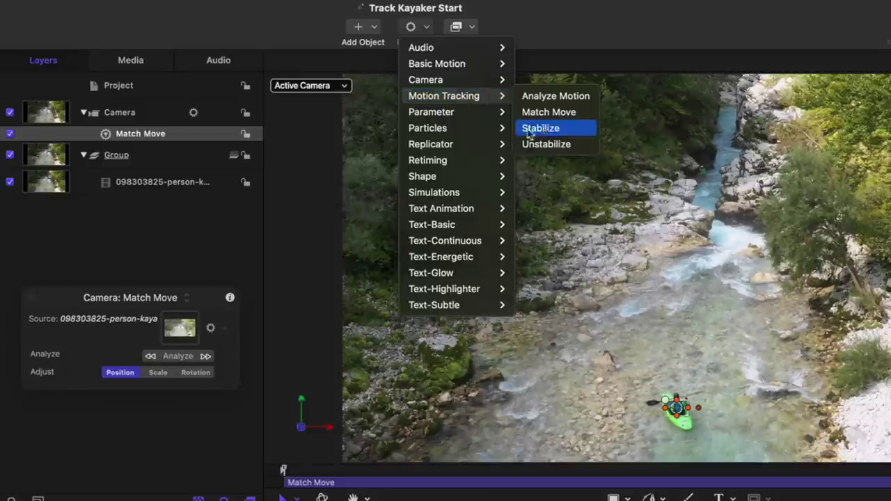
left_click(186, 227)
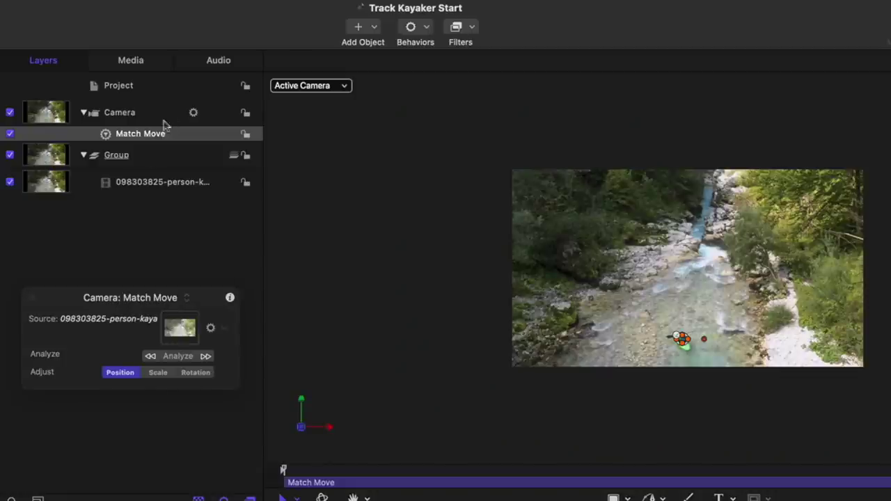
- Select the kayaking footage layer and show its transform Properties in the Inspector
left_click(149, 180)
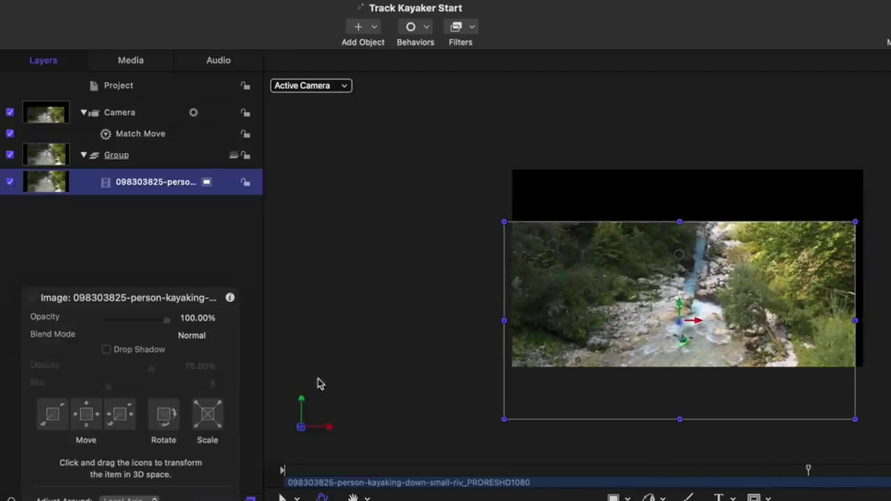
left_click(331, 477)
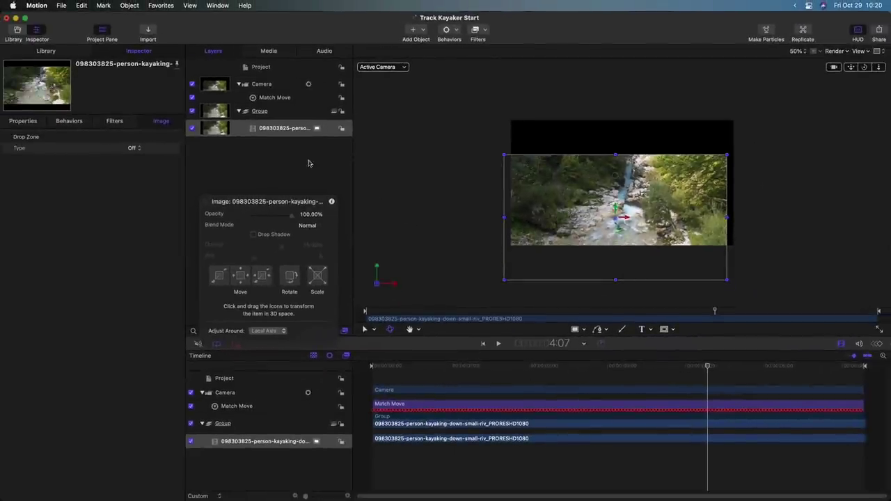
left_click(23, 121)
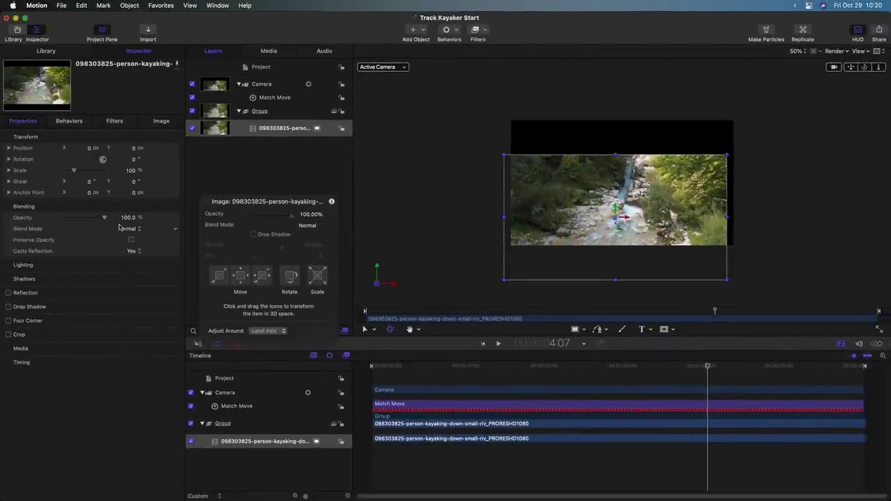
- Scale the kayaking footage up to about 114% and set its first-frame Position Y to -36.5
left_click_drag(132, 172, 148, 173)
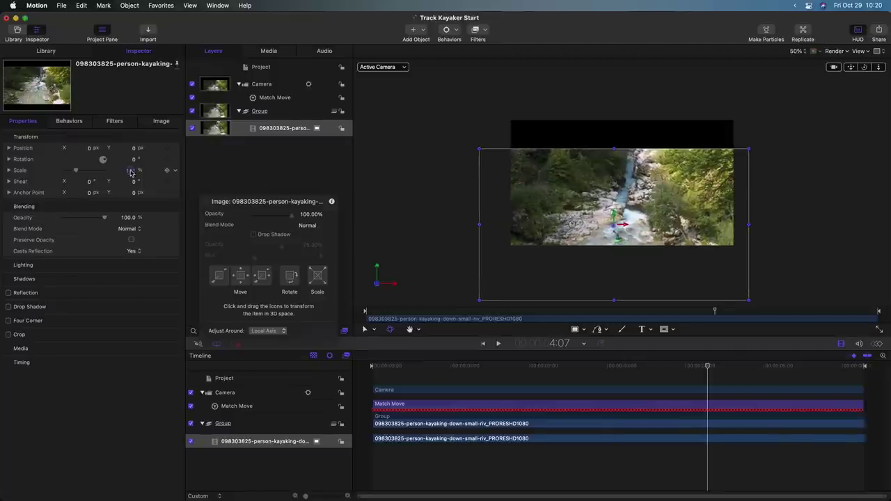
left_click(275, 85)
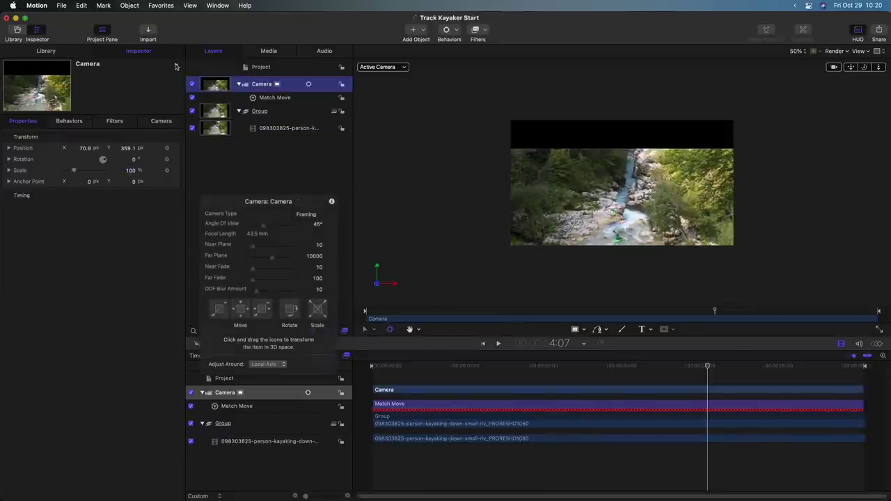
left_click(274, 129)
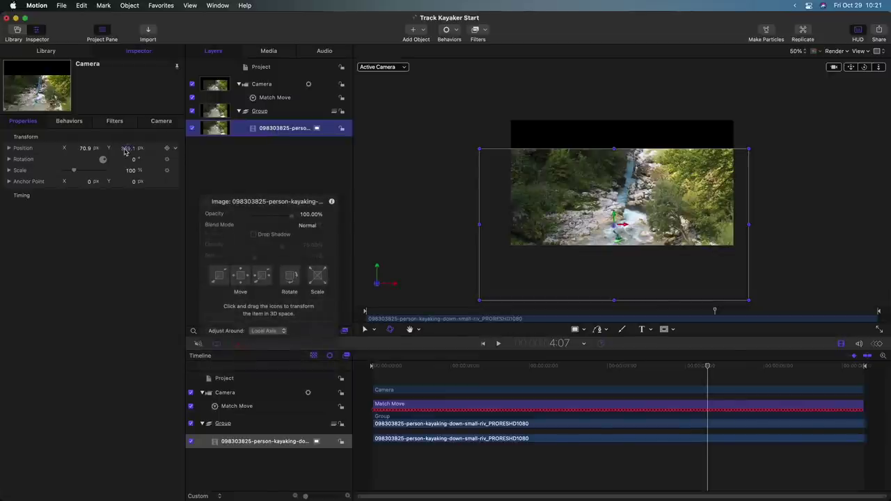
left_click_drag(125, 152, 148, 152)
left_click_drag(640, 317, 330, 318)
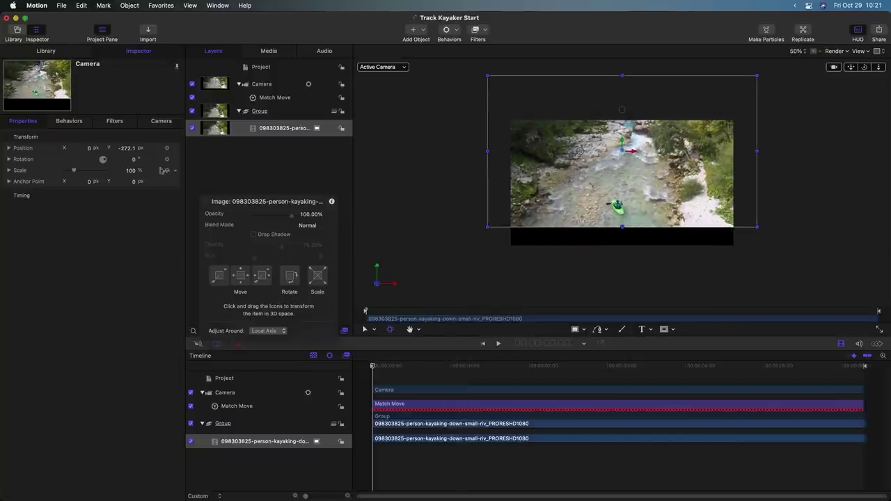
mouse_move(126, 148)
left_mouse_down()
mouse_move(141, 149)
mouse_move(132, 148)
left_mouse_up()
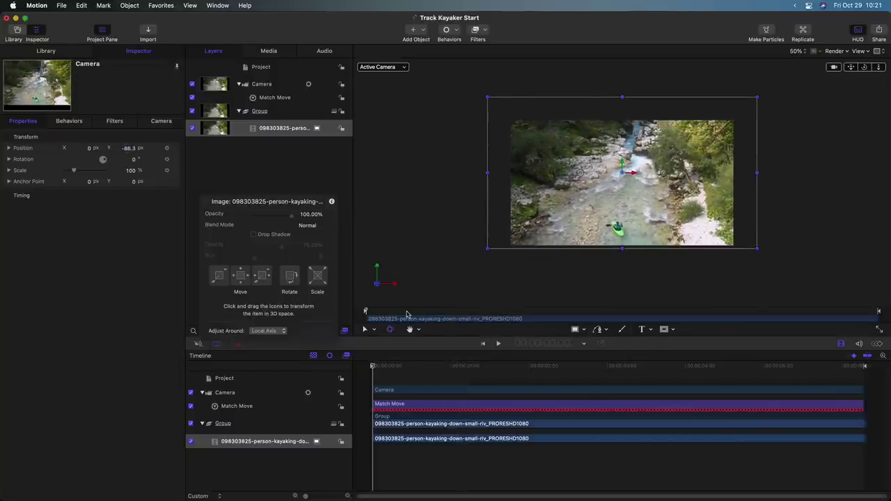
- Enlarge the framing at late frames and the first frame, setting first-frame Y near -280.6
left_click_drag(407, 314, 827, 324)
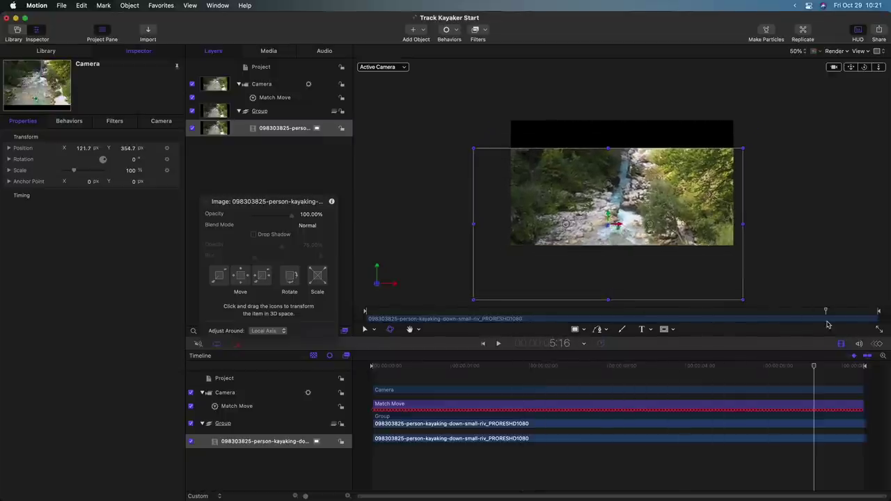
left_click_drag(320, 280, 391, 279)
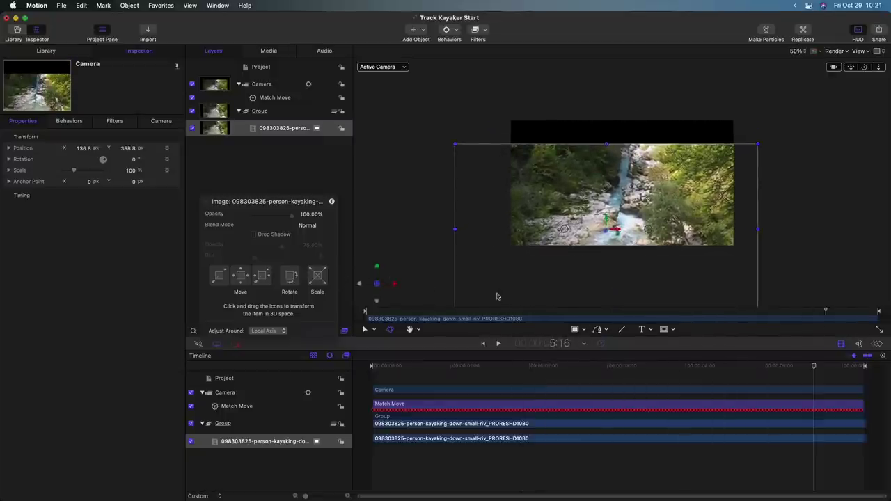
key("Home")
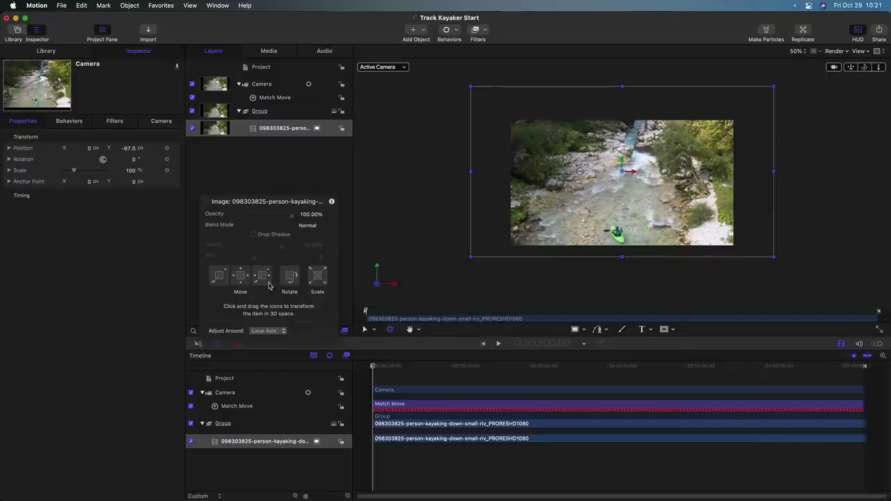
left_click_drag(319, 279, 263, 219)
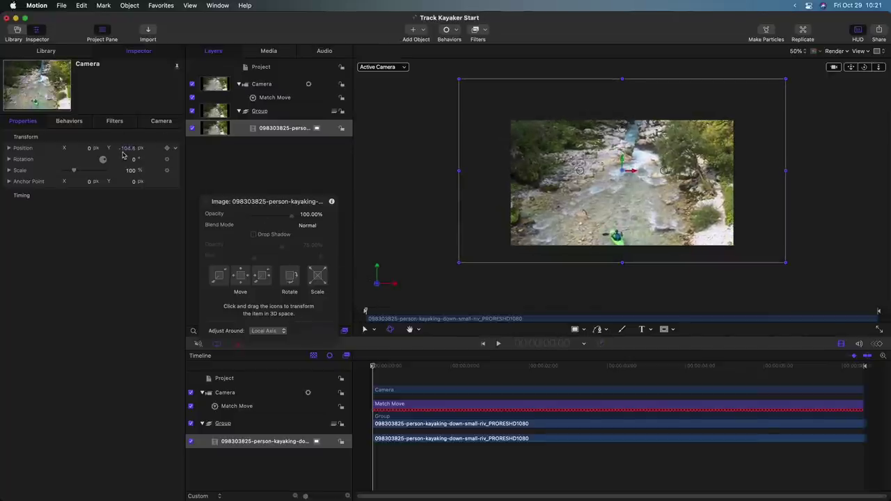
left_click_drag(127, 147, 104, 148)
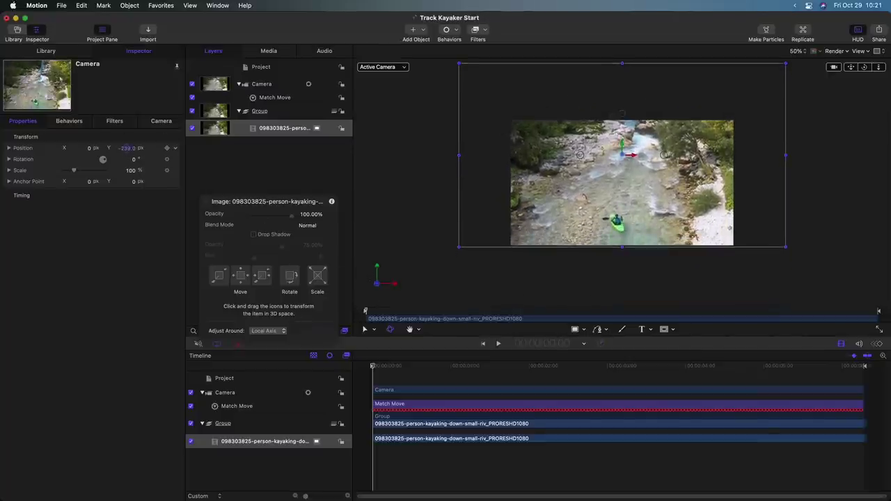
left_click_drag(391, 313, 809, 324)
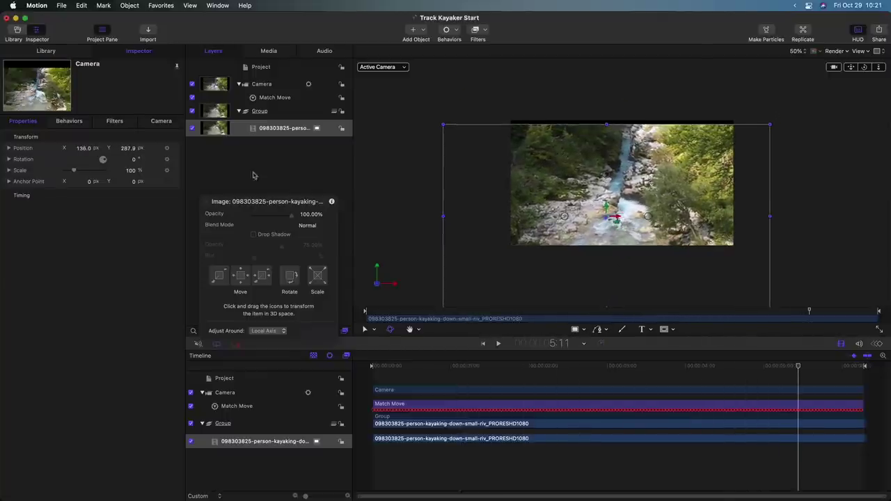
left_click_drag(317, 275, 360, 276)
key("Home")
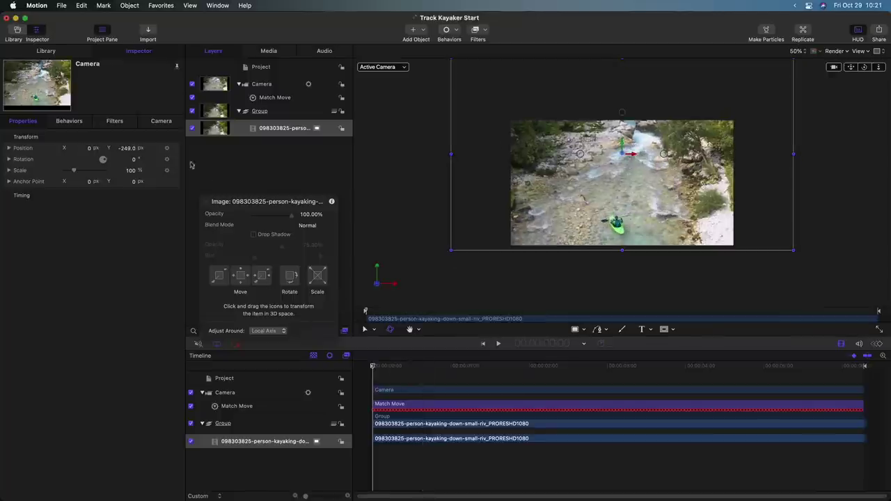
left_click_drag(127, 150, 117, 151)
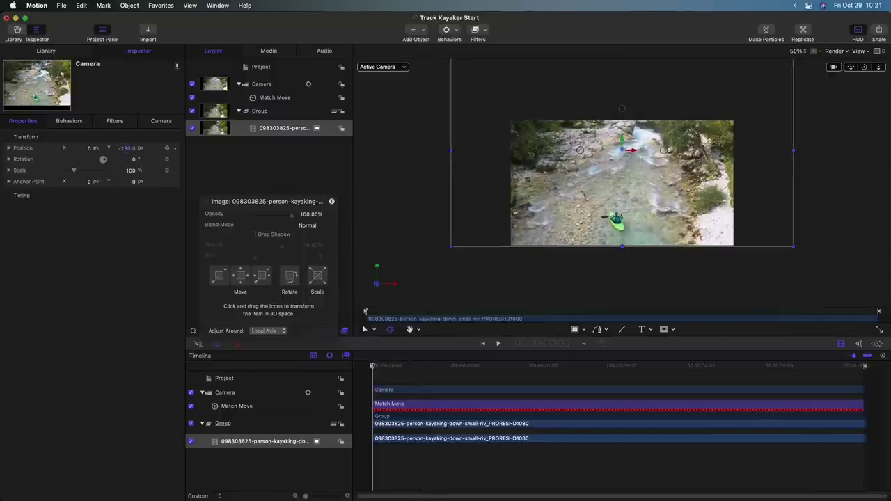
- Refine the framing at 6:01 and the first frame, then play back and deselect everything
left_click_drag(366, 311, 876, 313)
left_click_drag(316, 282, 474, 332)
key("Home")
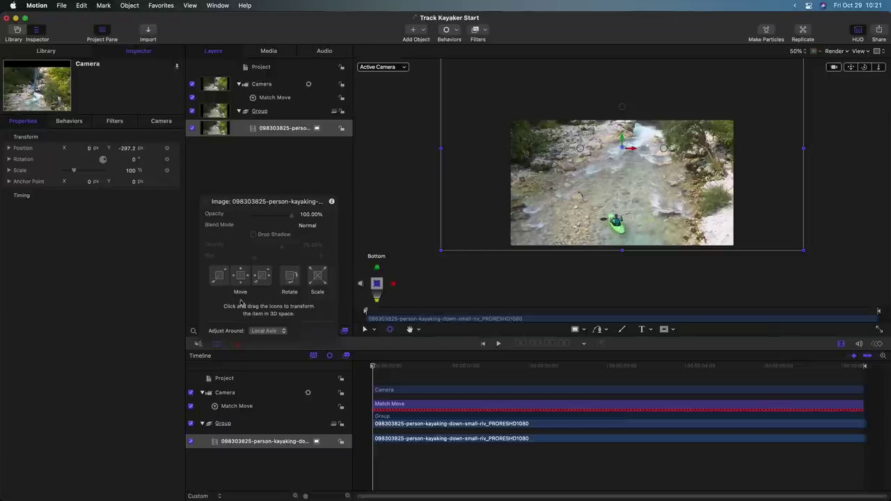
left_click_drag(126, 148, 128, 144)
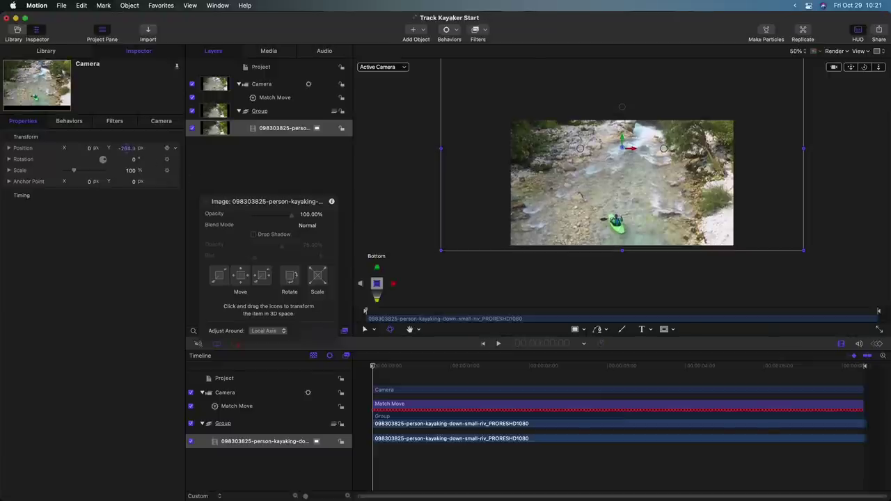
key("space")
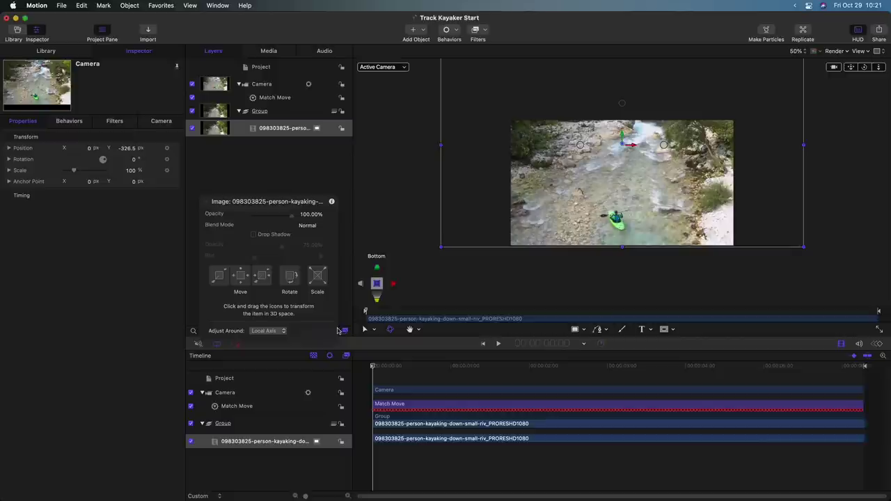
left_click(253, 165)
- Fit the canvas, play the reframed shot, stop at 2:07 and select the Camera layer
key("shift+z")
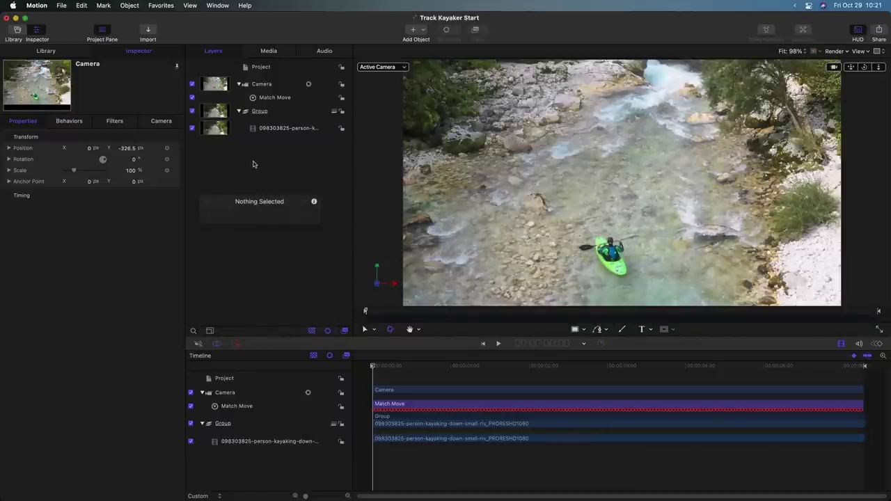
key("space")
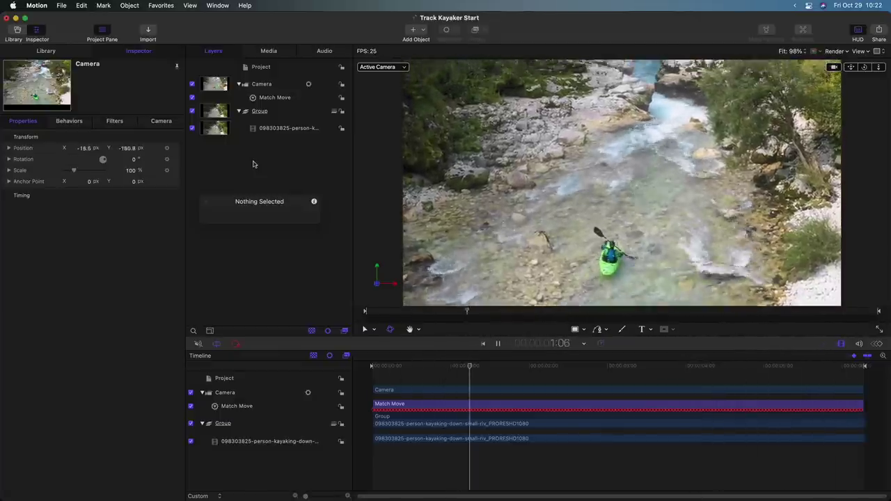
key("space")
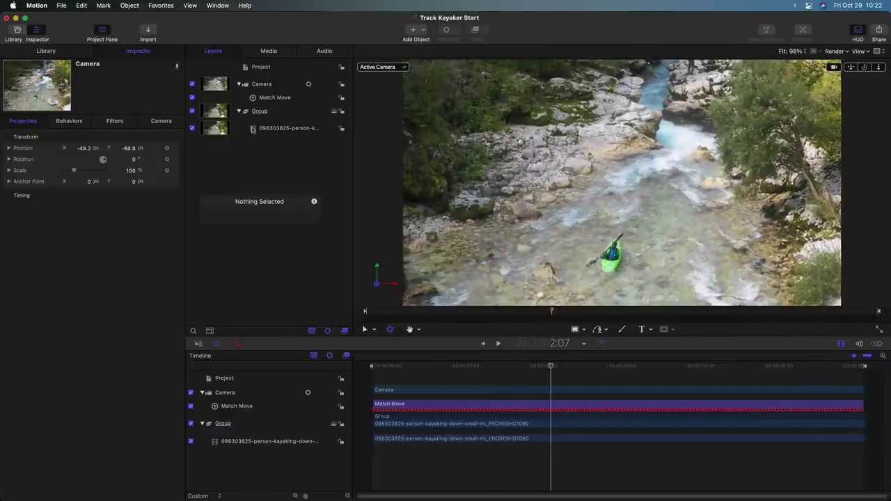
left_click(274, 89)
- Add an Average behavior (Window Size 10) to the kayak camera's Position, then rewind to the first frame
key("super+8")
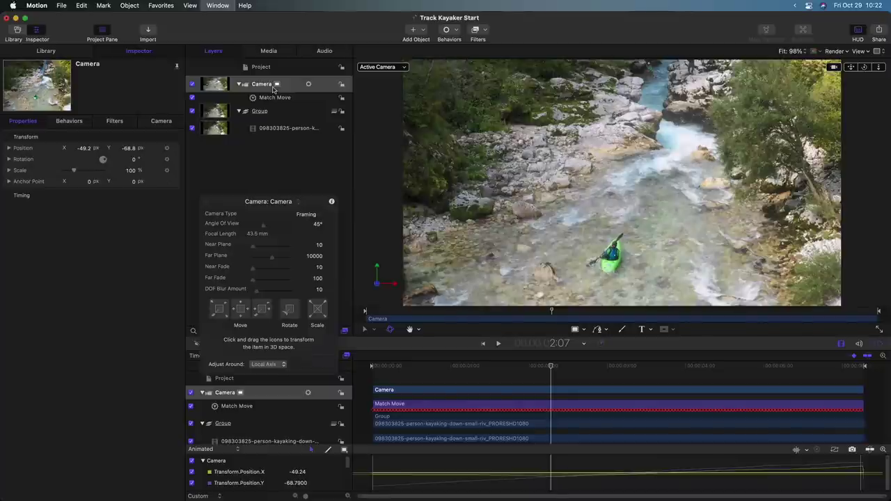
left_click_drag(629, 444, 624, 341)
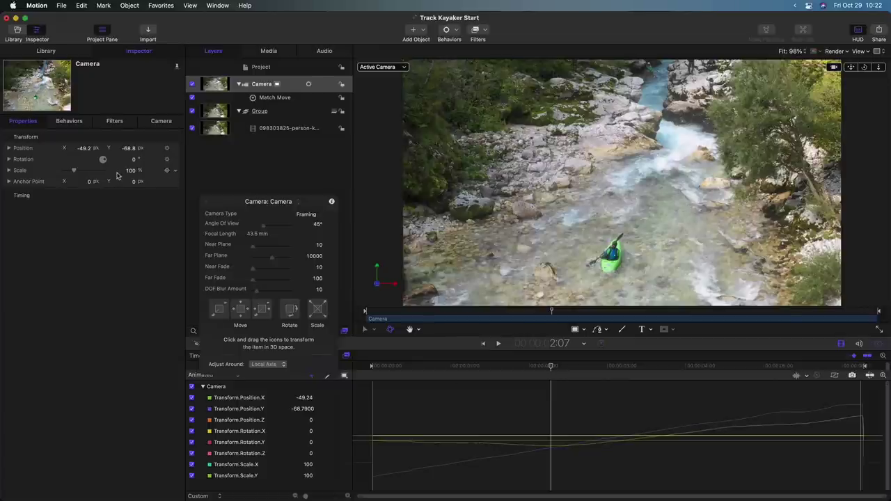
left_click(176, 149)
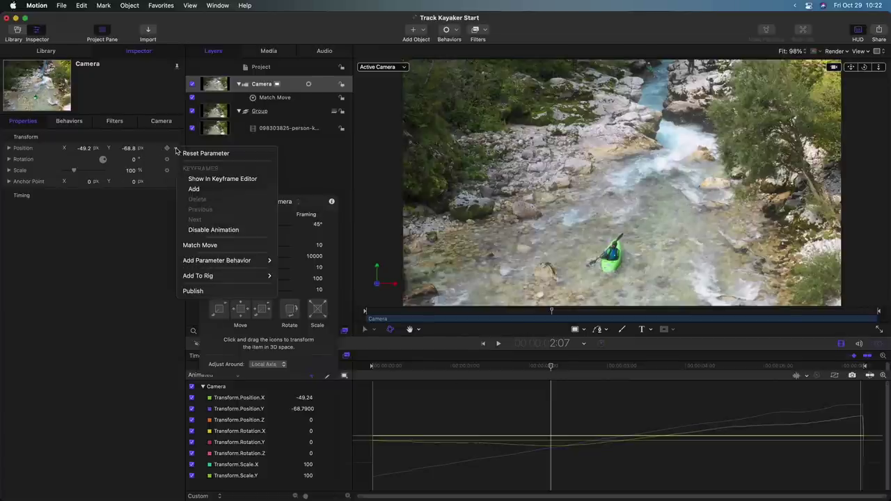
mouse_move(237, 261)
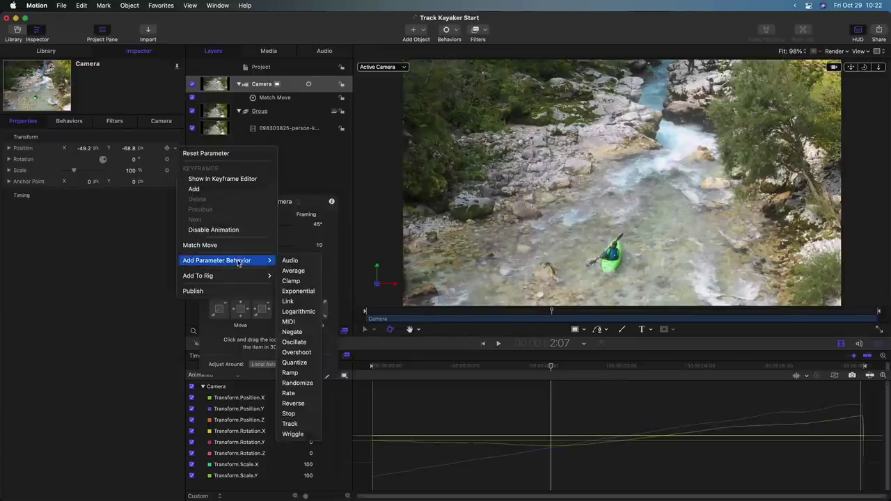
left_click(293, 271)
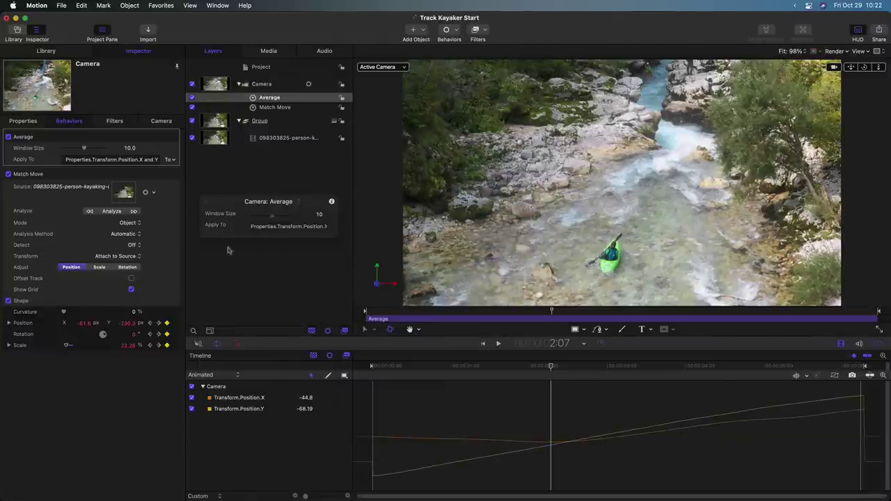
left_click_drag(395, 313, 316, 304)
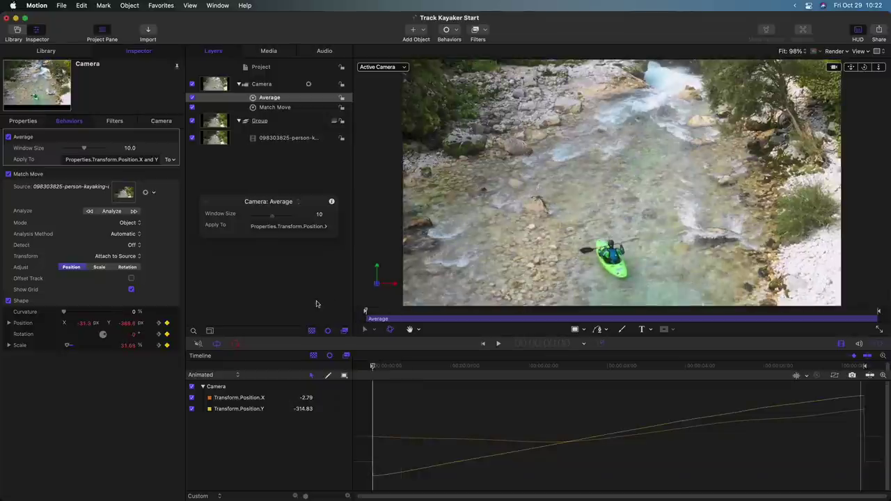
- Play back the Average-smoothed kayak shot to review the camera move
key("space")
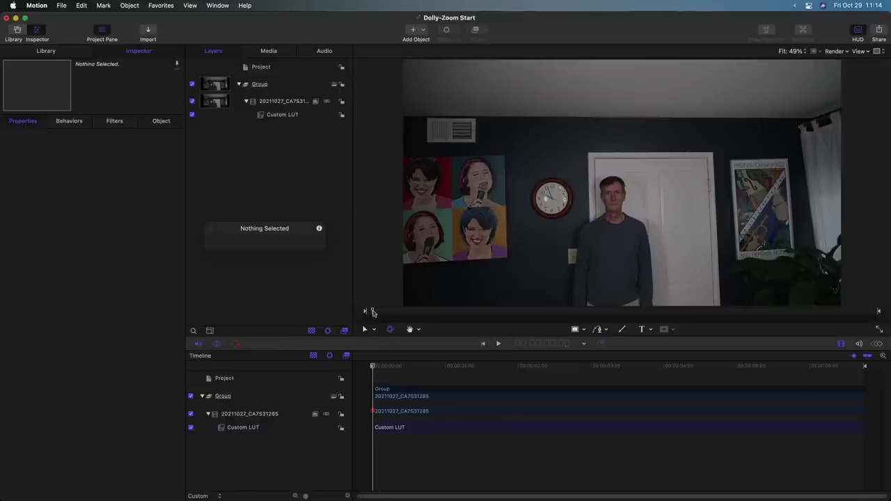
key("space")
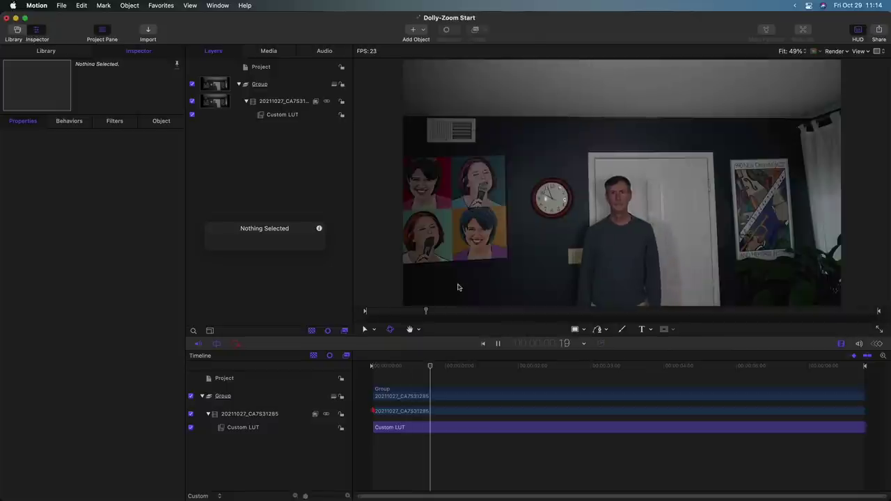
key("space")
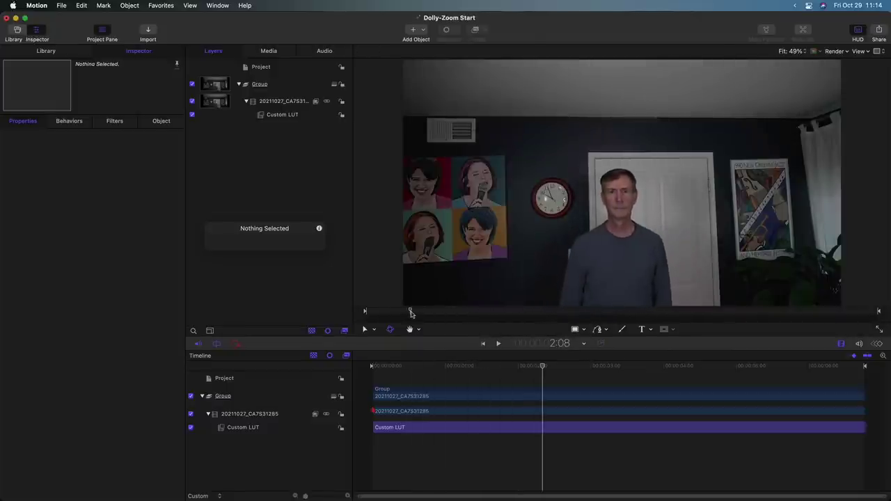
left_click_drag(411, 313, 322, 323)
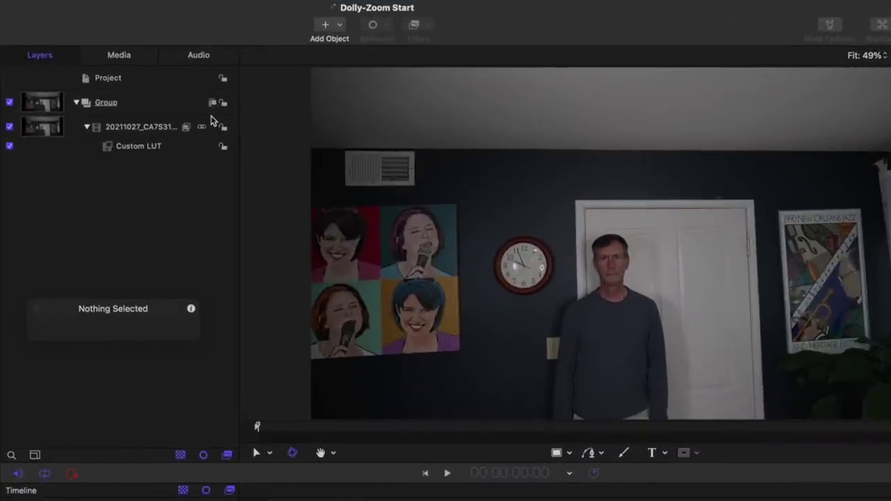
key("alt+super+c")
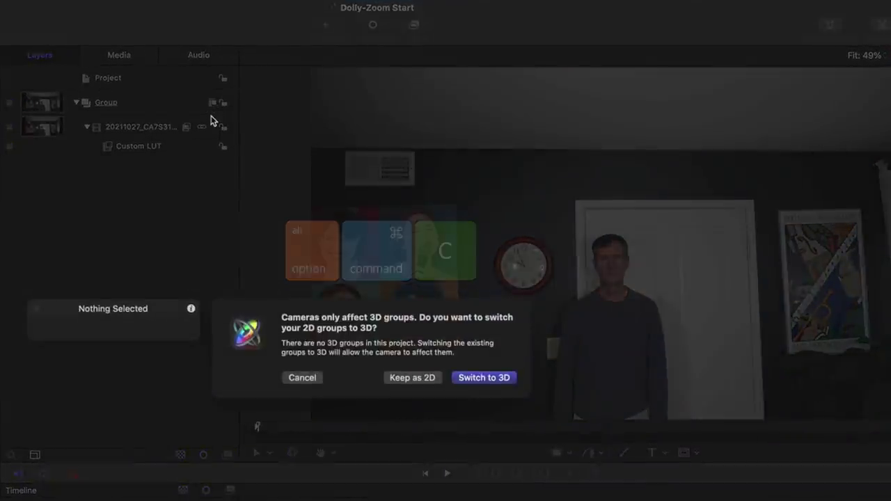
- Switch to 3D, add a Match Move tracker on the man's face, and analyze it across the clip
key("Return")
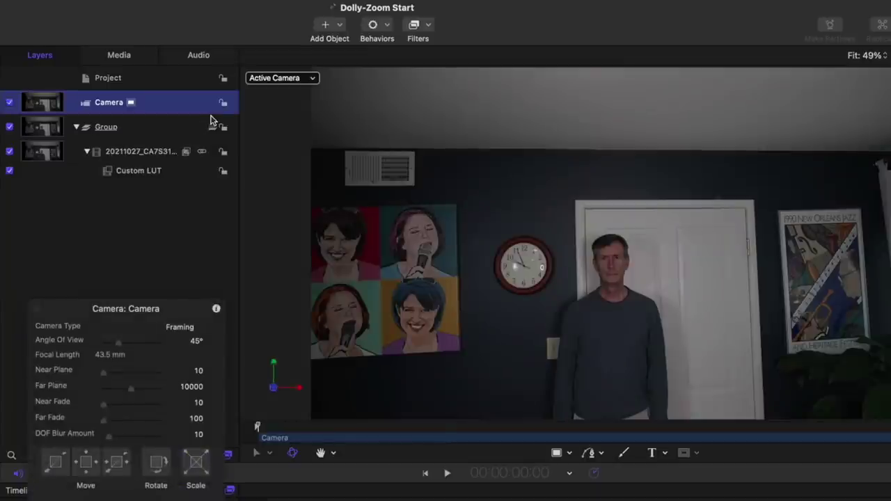
left_click(390, 24)
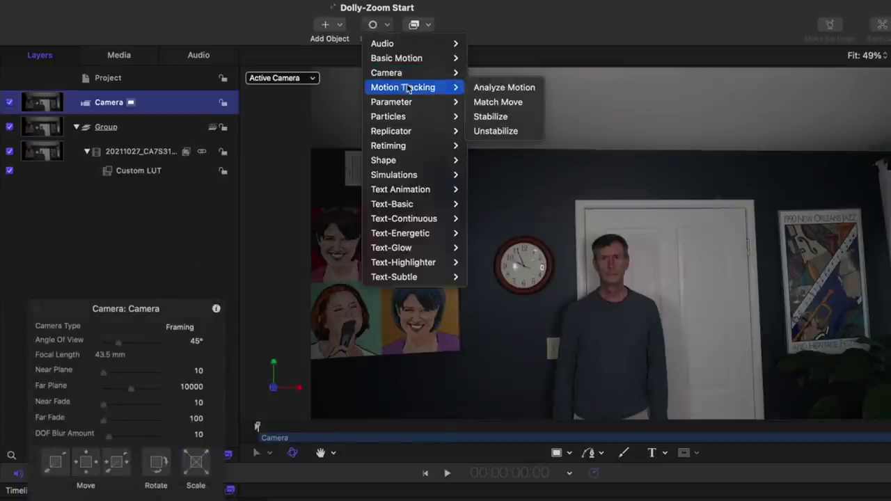
key("Escape")
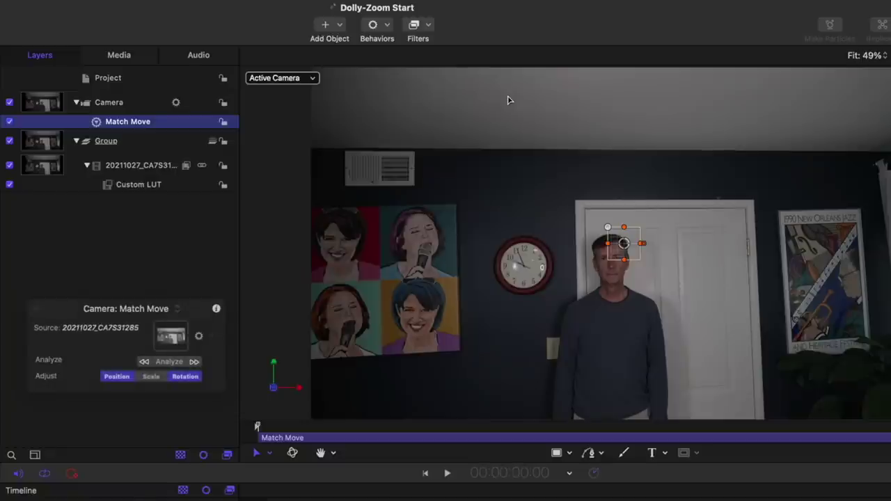
left_click_drag(625, 243, 613, 272)
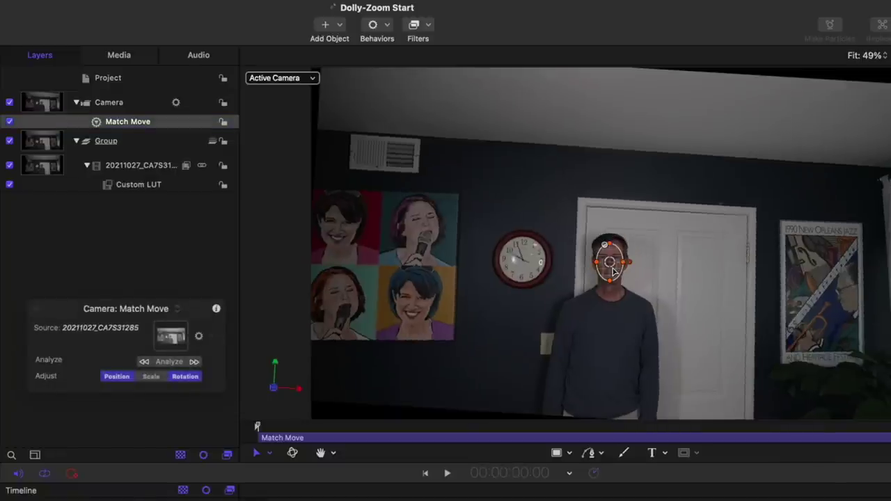
left_click(159, 363)
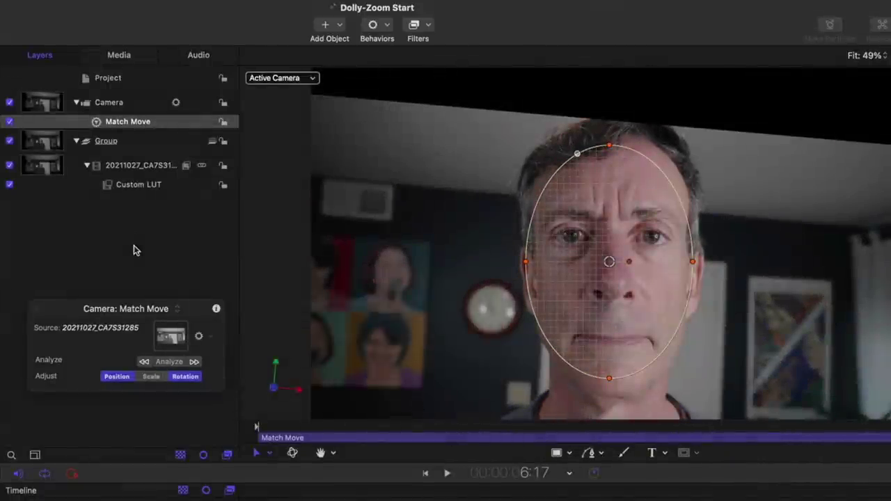
left_click(271, 427)
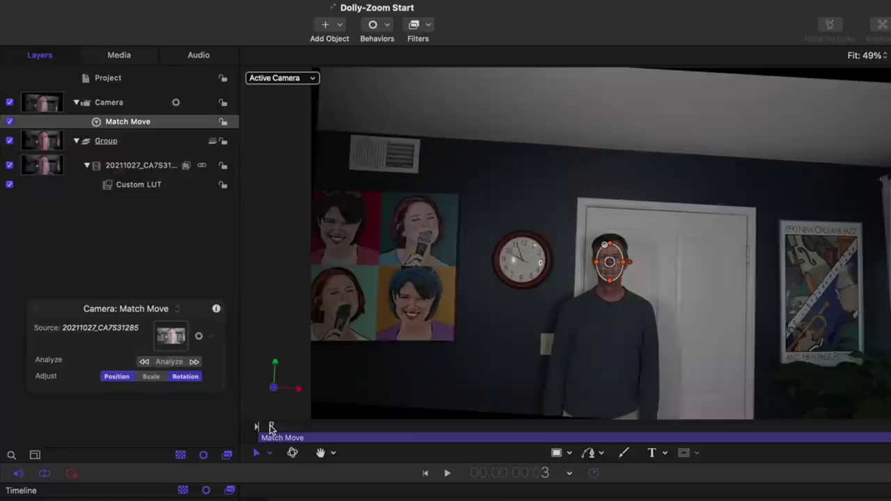
key("super+minus")
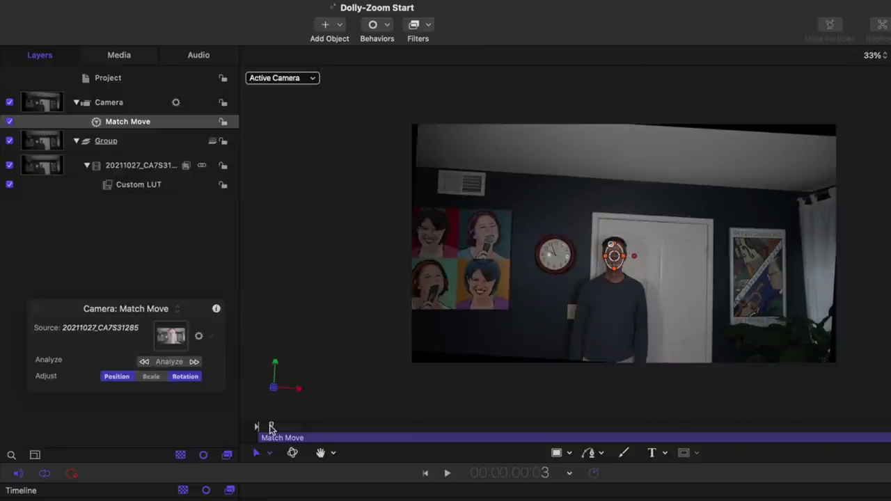
- Play the video clip to review how the current face tracking behaves
left_click(120, 170)
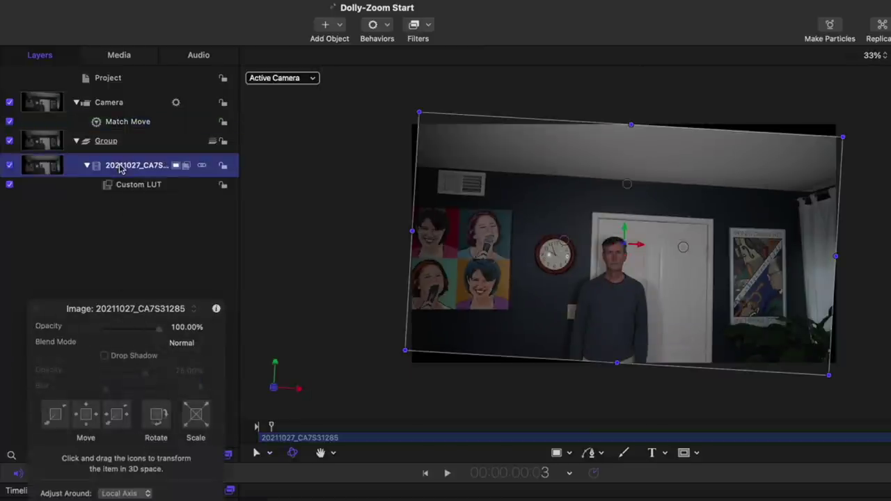
key("space")
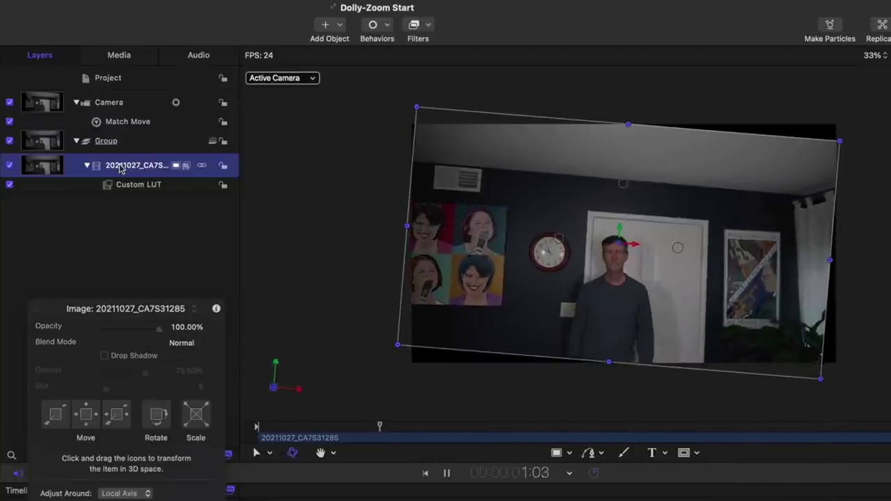
key("space")
left_click_drag(141, 305, 135, 236)
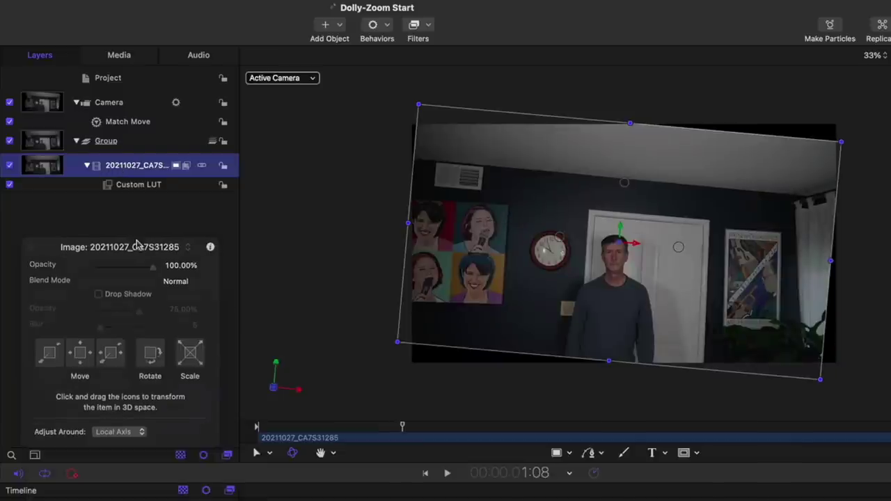
- Set the camera's Match Move to Adjust Scale with Rotation off, scrubbing to preview the push-in
left_click(127, 122)
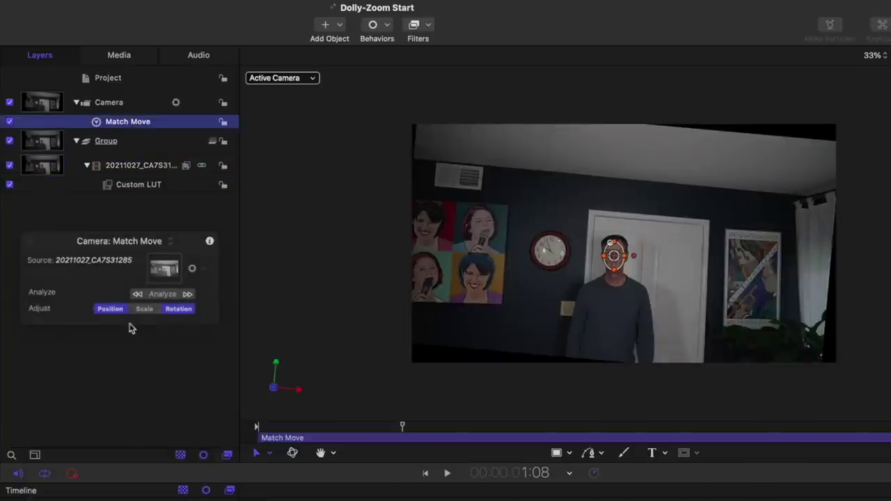
left_click(143, 309)
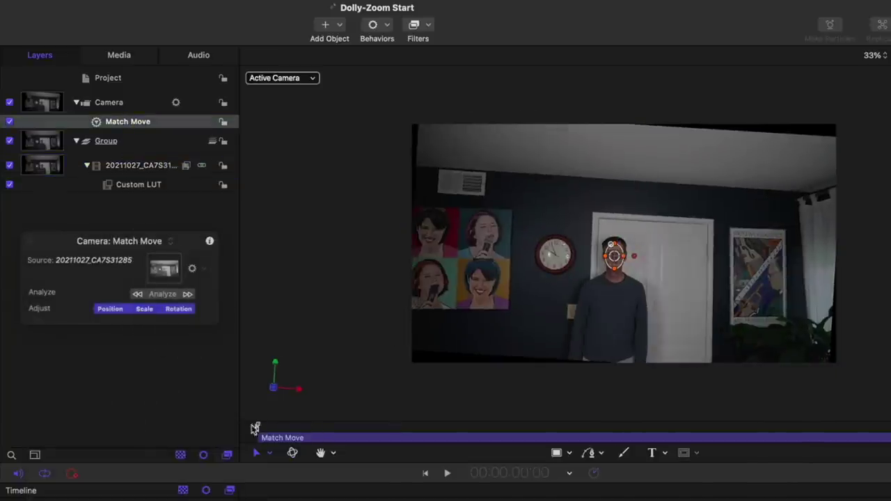
left_click_drag(253, 425, 551, 462)
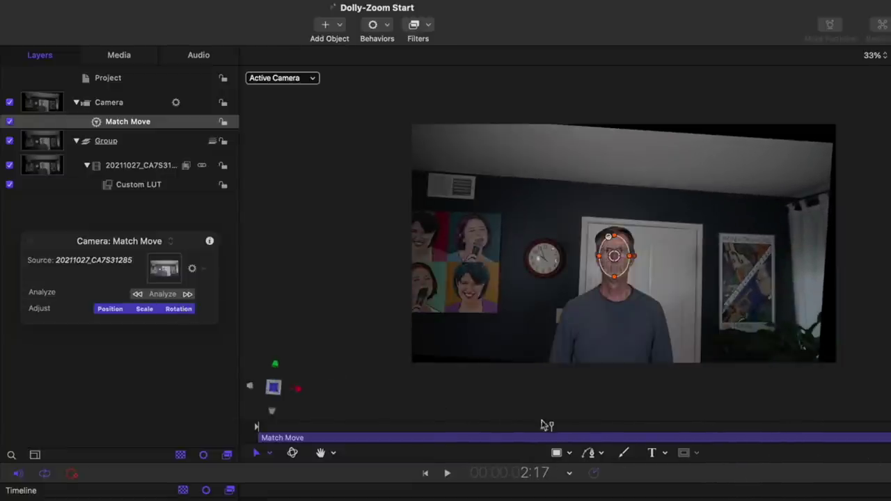
left_click(178, 310)
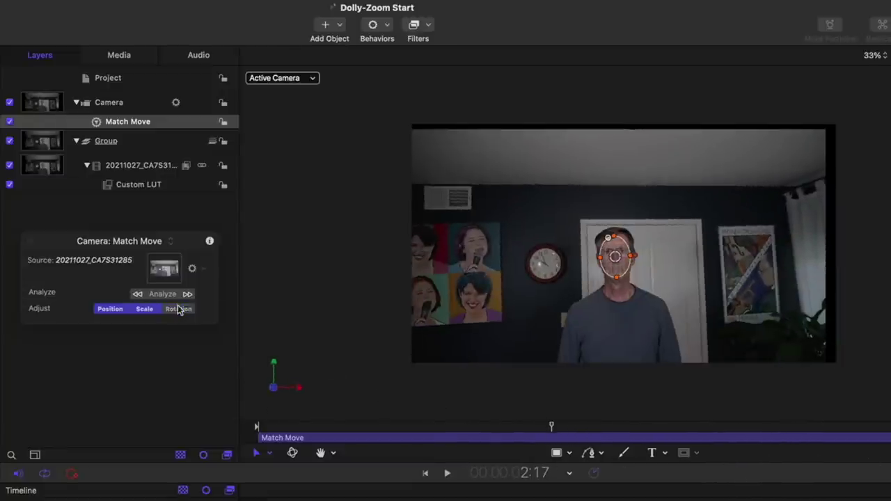
left_click_drag(525, 426, 555, 444)
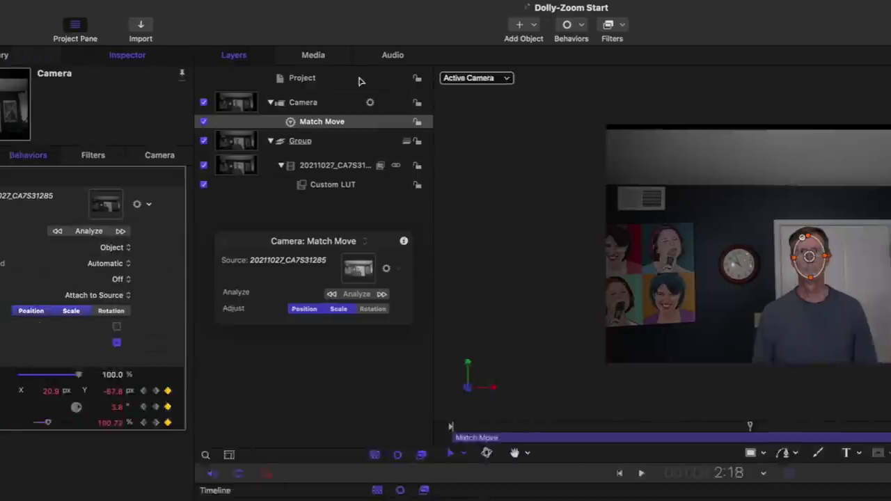
- Review the camera's Properties and Match Move settings, then open the Scale Z animation menu
left_click(147, 102)
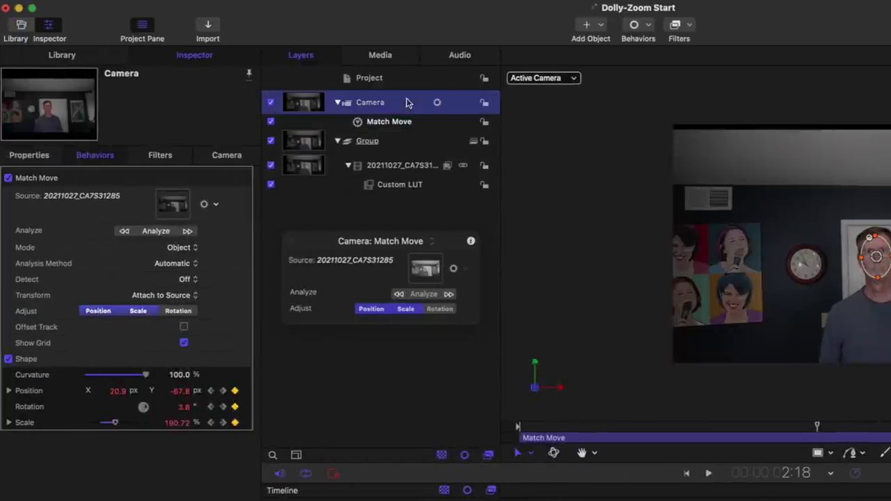
left_click(21, 156)
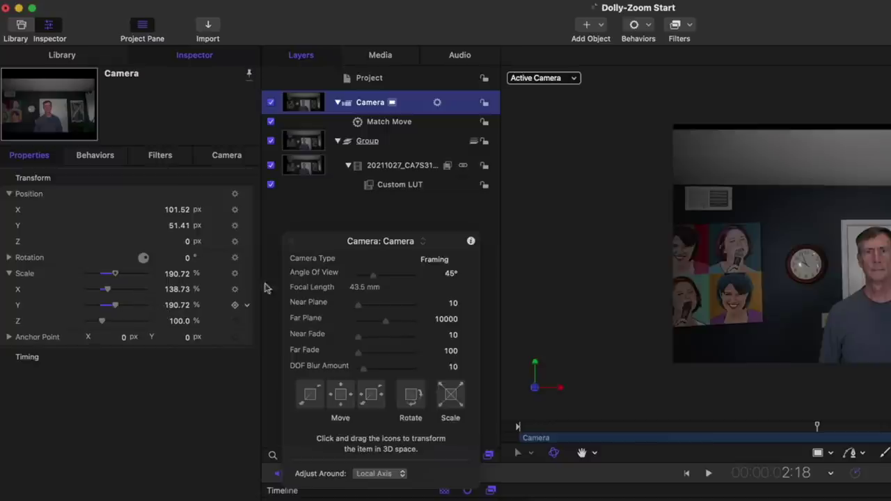
left_click(403, 124)
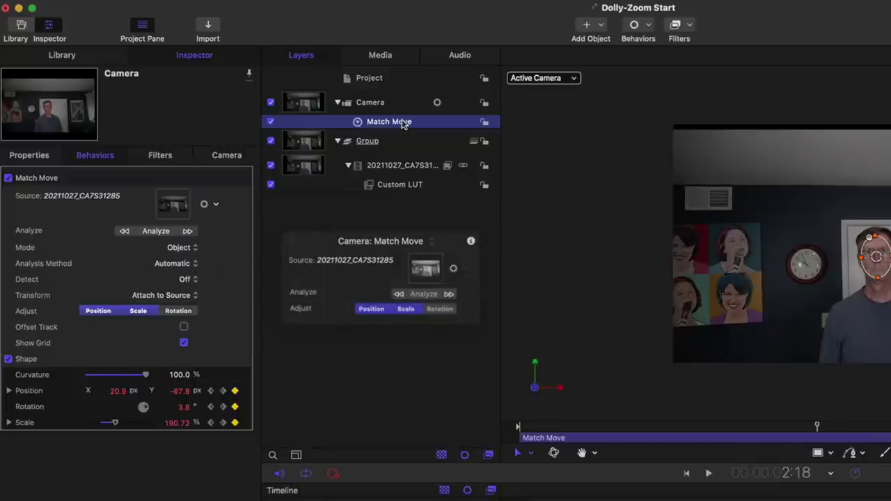
left_click_drag(835, 428, 473, 439)
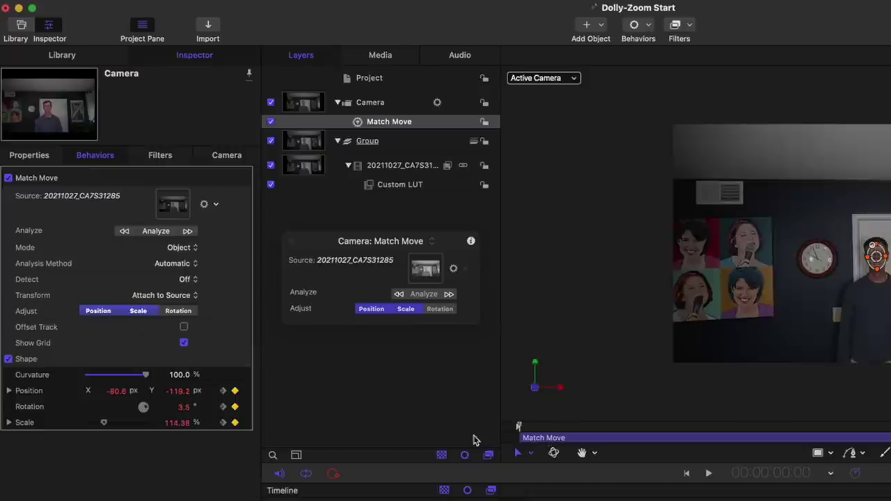
left_click(393, 109)
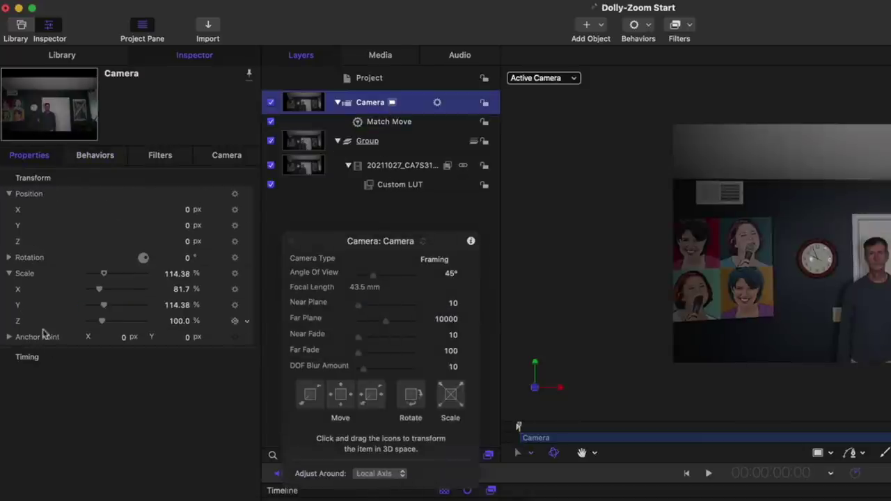
left_click(249, 323)
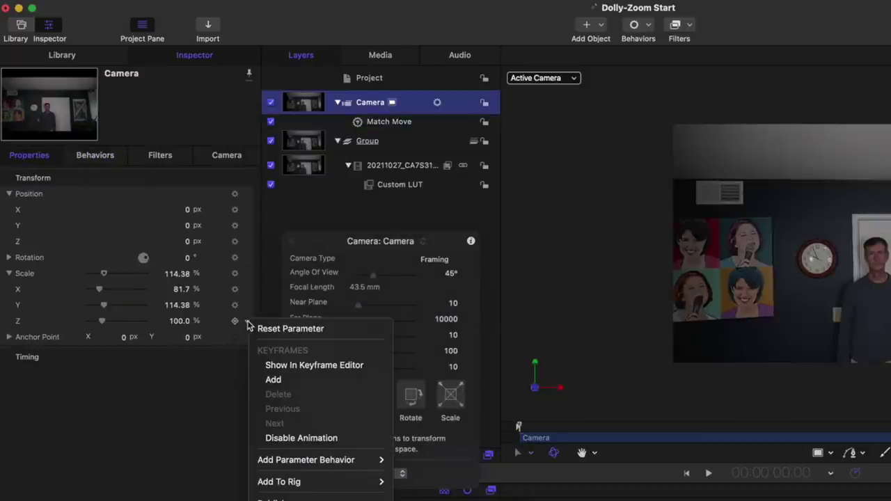
- Add a Link behaviour on camera Scale Z, using the camera as source and Transform > Scale > Y as source parameter
mouse_move(306, 459)
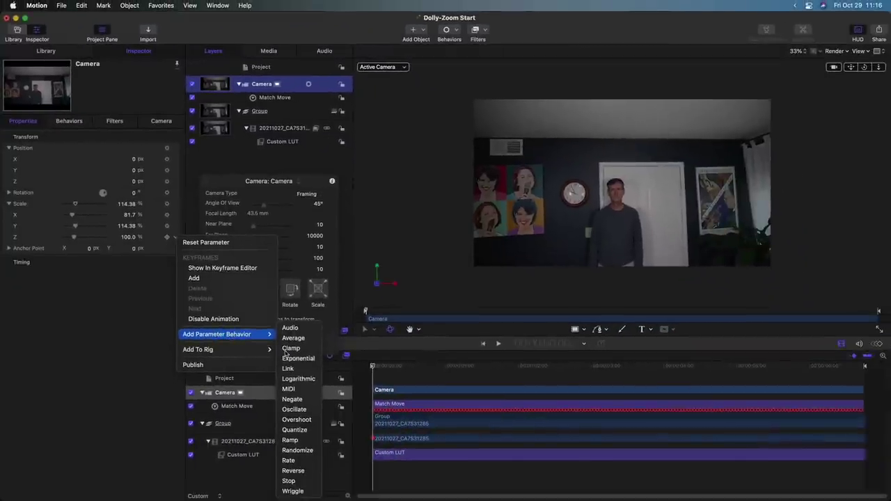
left_click(303, 374)
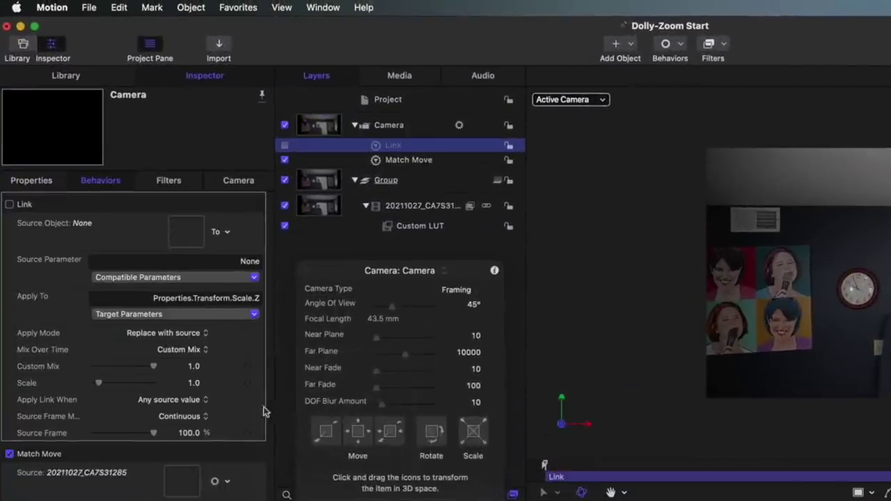
left_click_drag(369, 129, 193, 235)
left_click(200, 278)
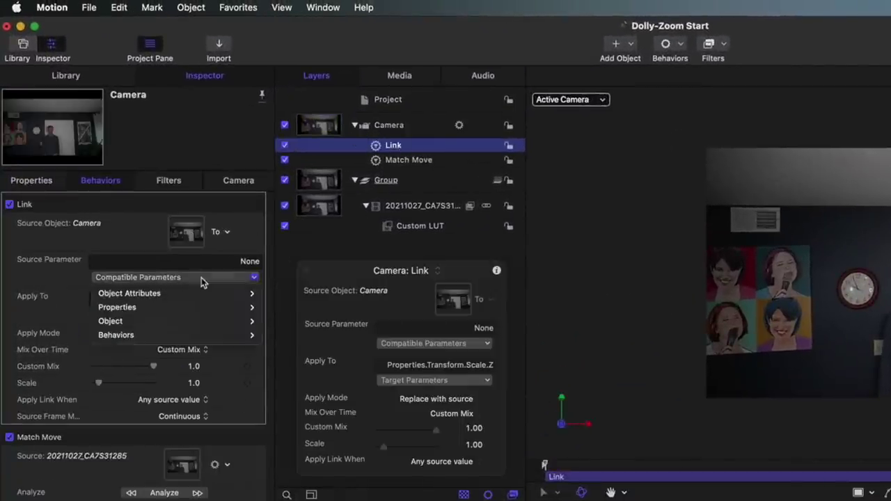
mouse_move(199, 307)
mouse_move(290, 311)
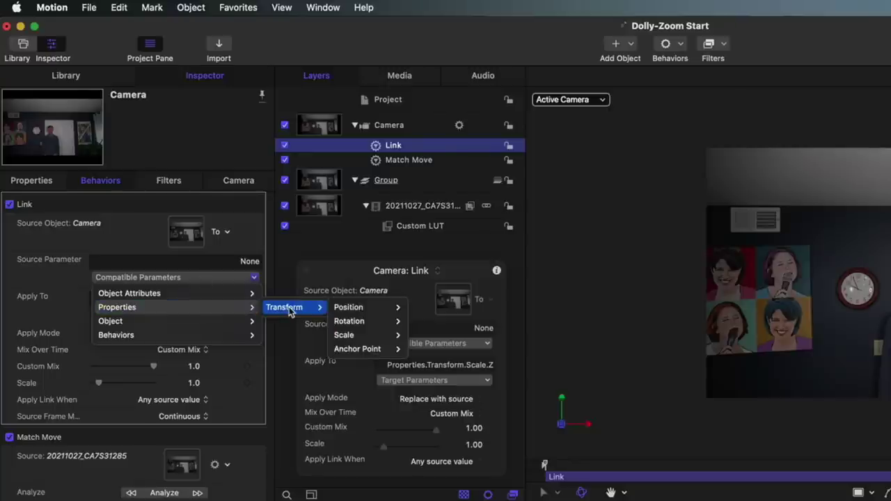
mouse_move(343, 339)
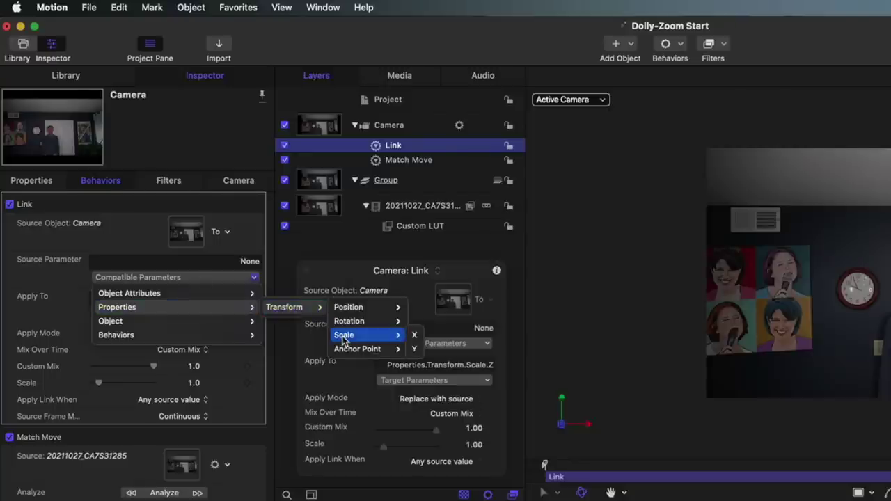
left_click(415, 350)
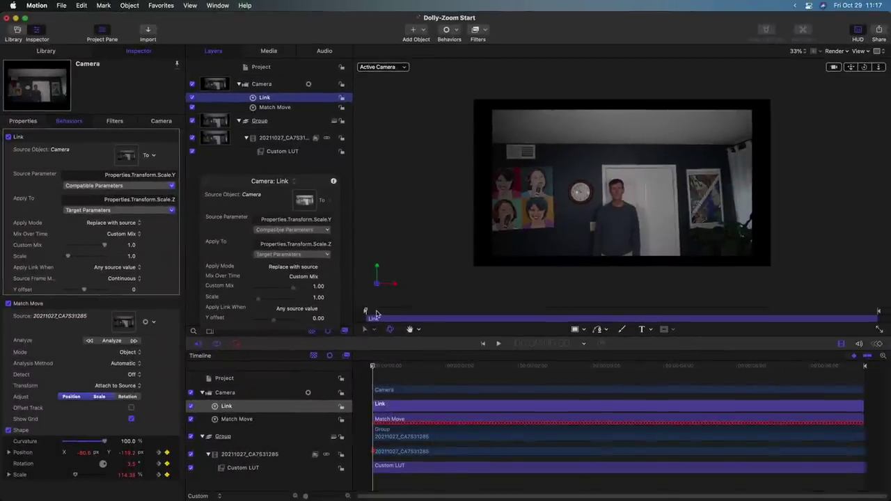
- Play back the Scale-linked camera preview, then select the 20211027_CA7S31285 clip layer
key("space")
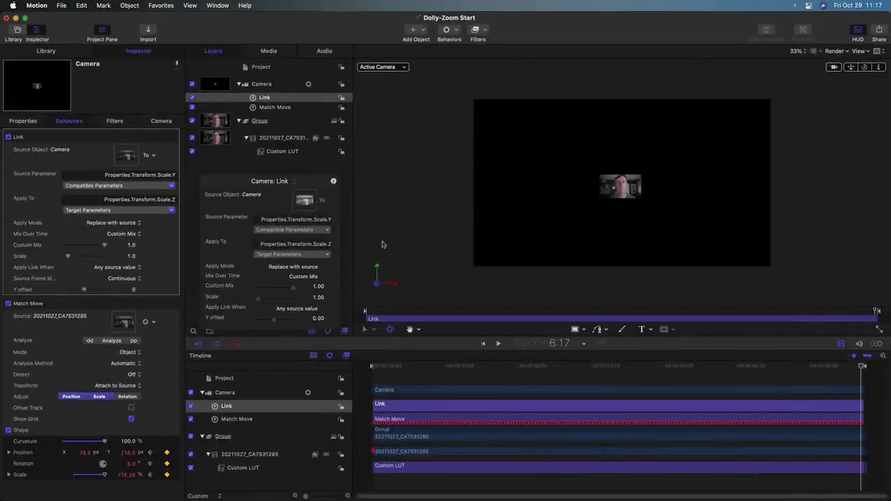
left_click_drag(235, 184, 236, 190)
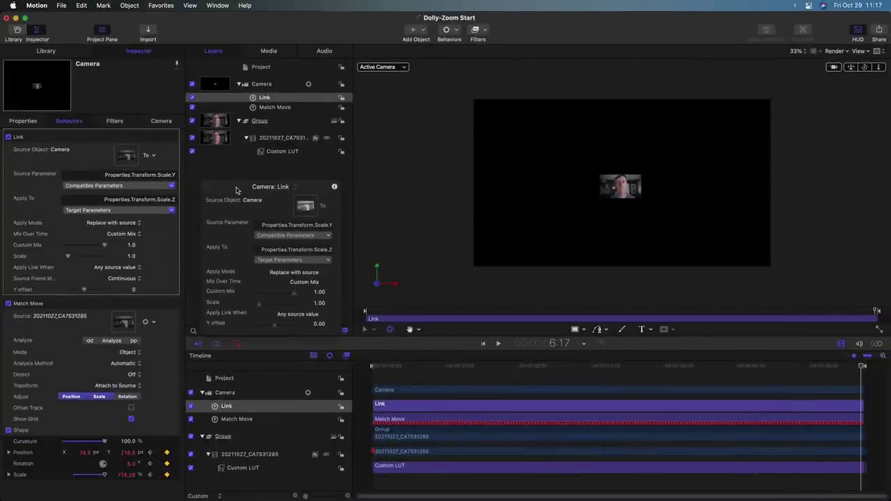
left_click(278, 140)
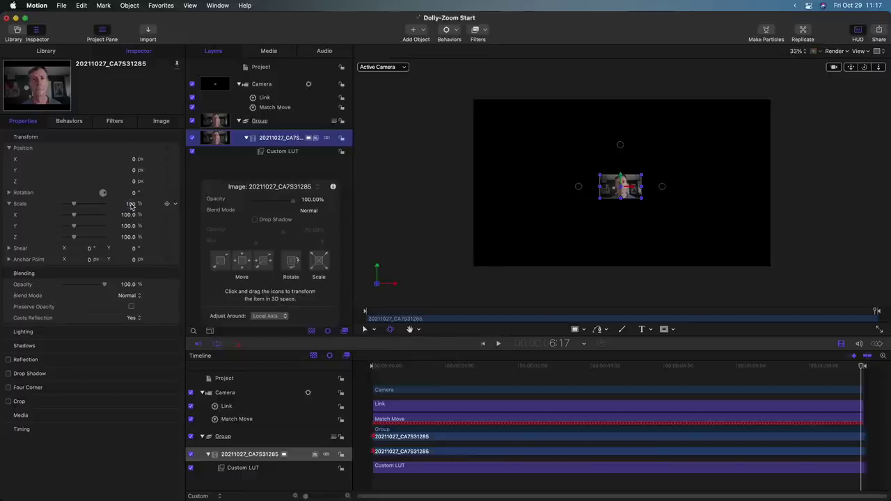
- Scale the video clip up several times over in the Inspector
mouse_move(131, 206)
left_mouse_down()
mouse_move(213, 206)
mouse_move(119, 207)
left_mouse_up()
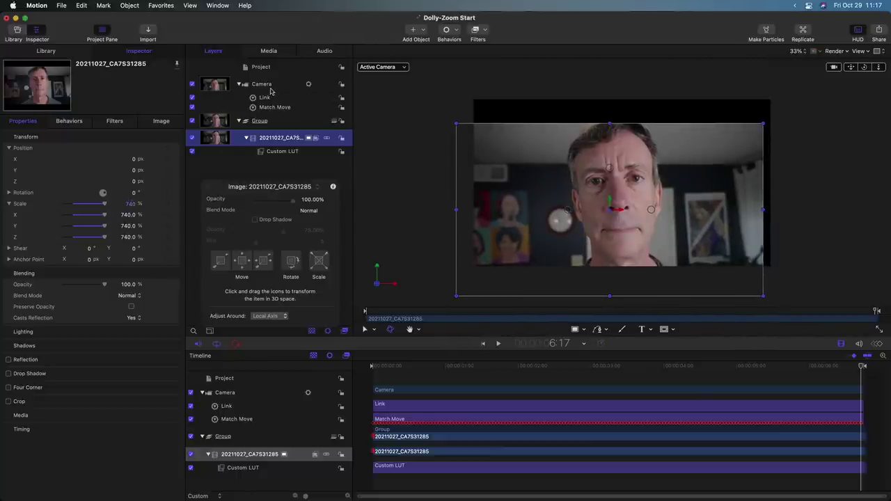
left_click(271, 89)
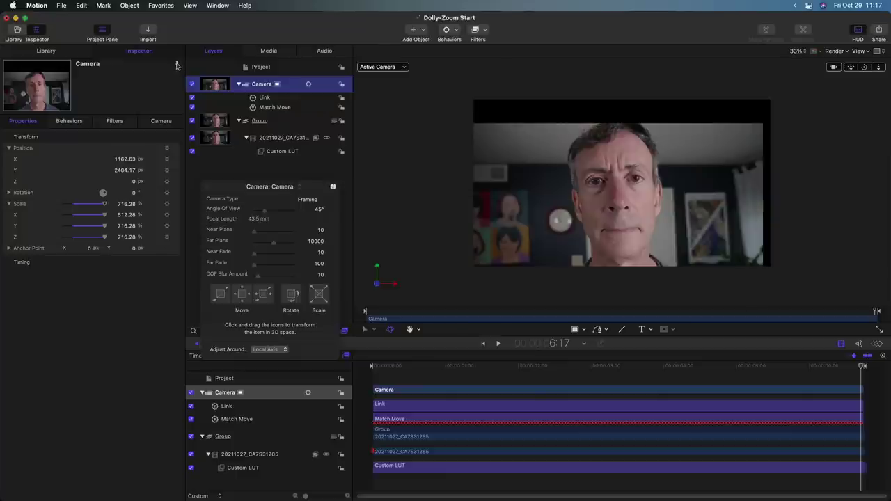
left_click(285, 139)
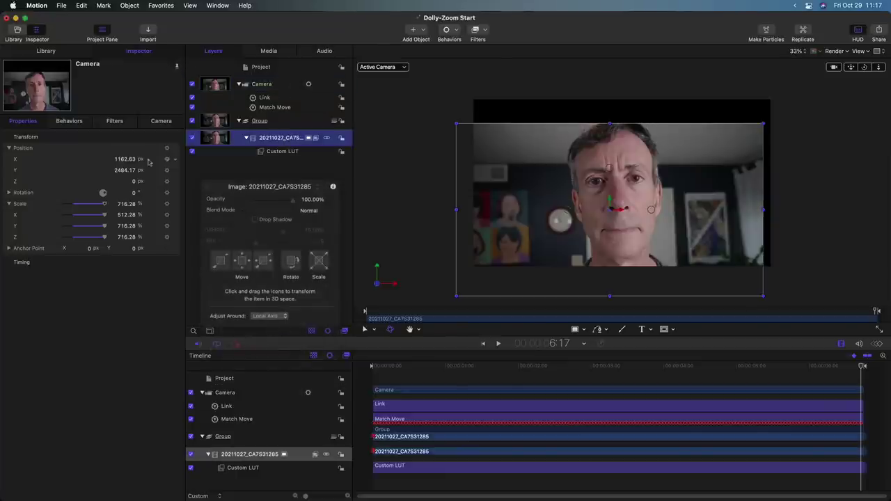
- Adjust the clip's Position X and Y to centre the face, checking framing across the clip
left_click_drag(120, 161, 89, 162)
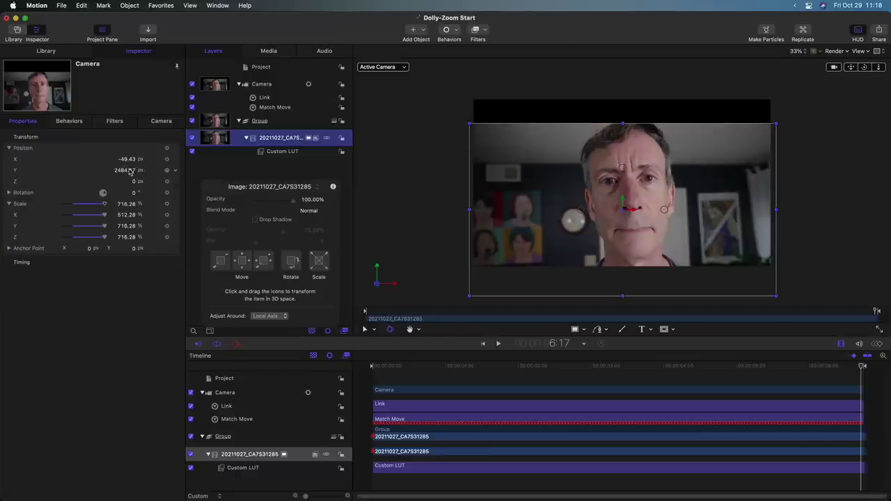
left_click_drag(462, 313, 366, 313)
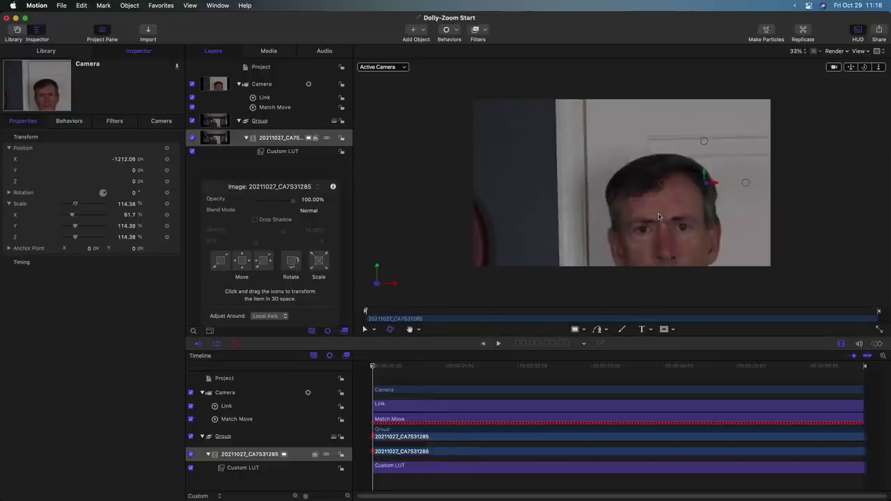
mouse_move(134, 174)
left_mouse_down()
mouse_move(105, 174)
mouse_move(132, 160)
left_mouse_up()
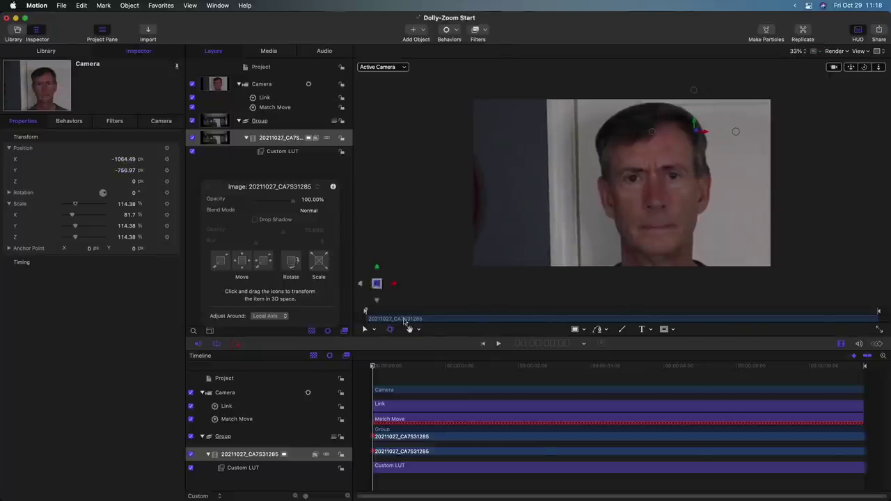
left_click_drag(401, 312, 780, 315)
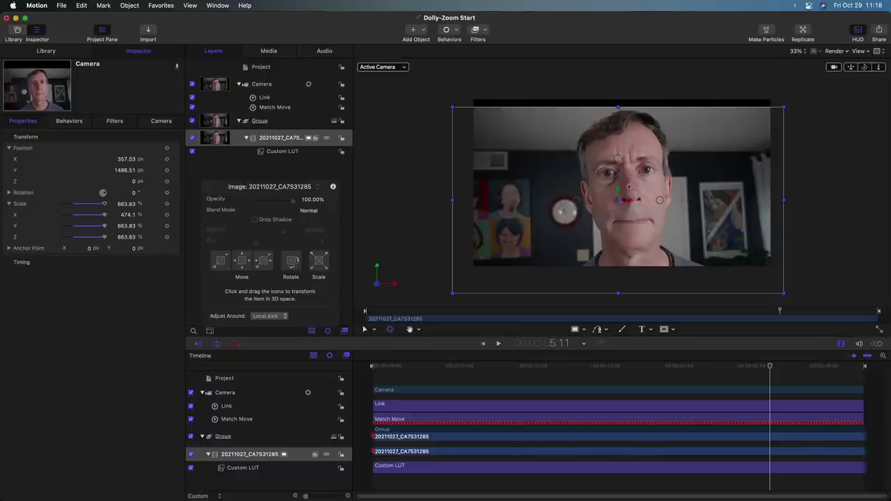
left_click_drag(799, 315, 646, 315)
left_click_drag(714, 316, 879, 320)
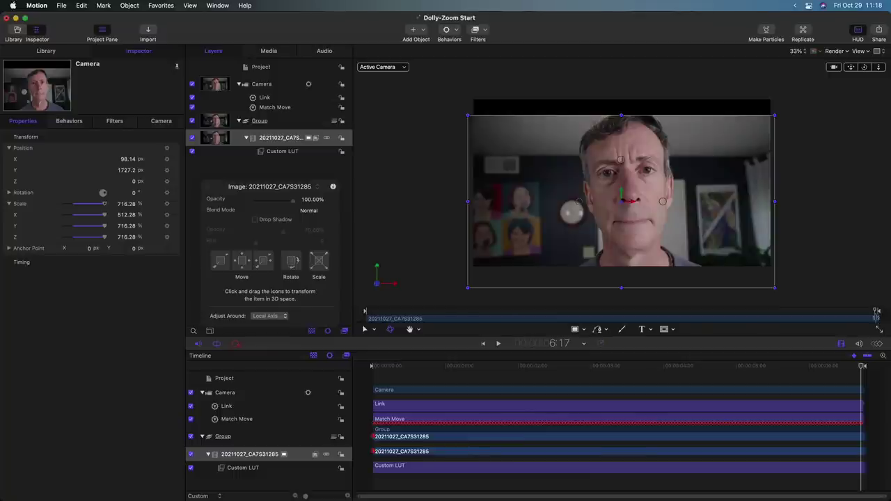
- Add a Basic Motion > Move behaviour to the Camera layer and scrub to check framing
left_click(272, 84)
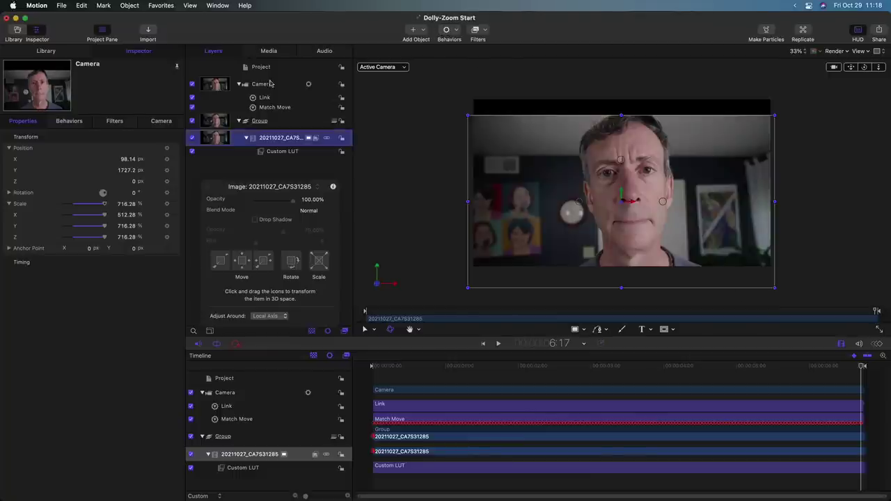
left_click(446, 29)
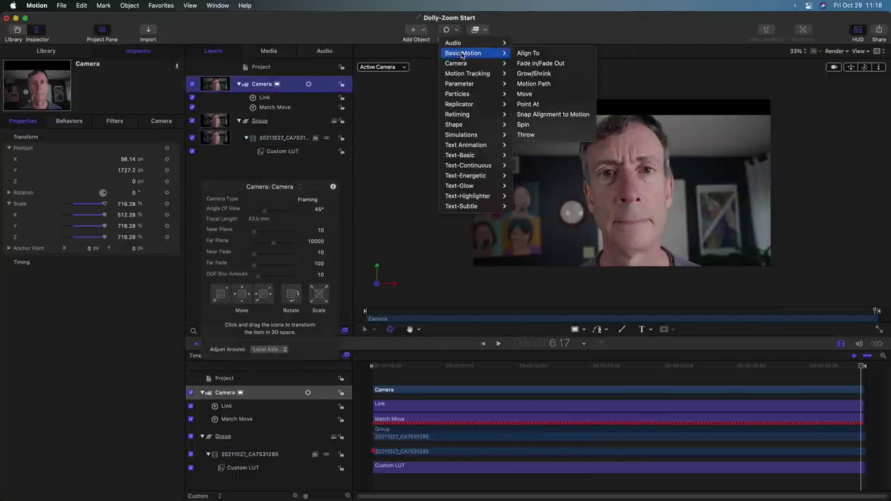
left_click(546, 98)
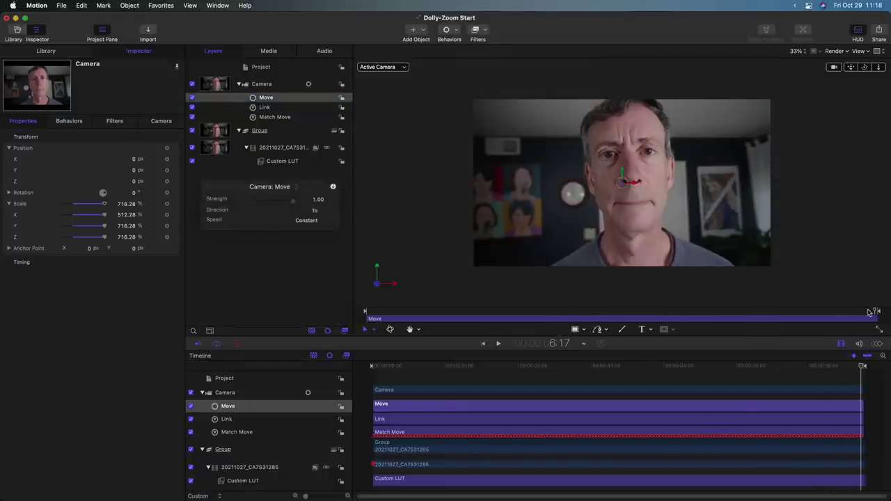
left_click_drag(869, 312, 350, 315)
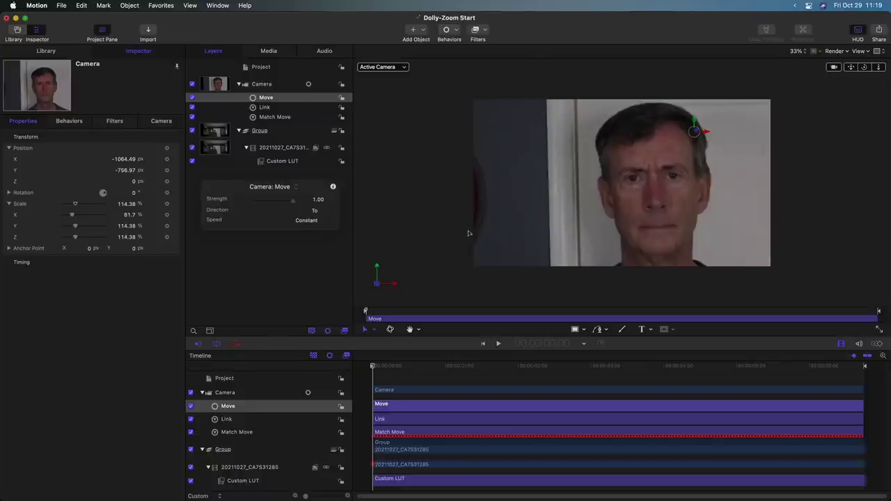
left_click(269, 149)
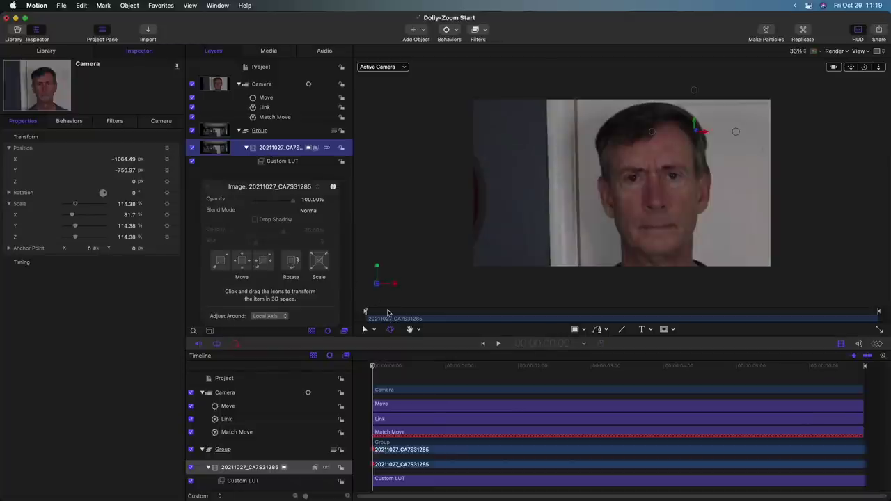
left_click_drag(364, 311, 418, 319)
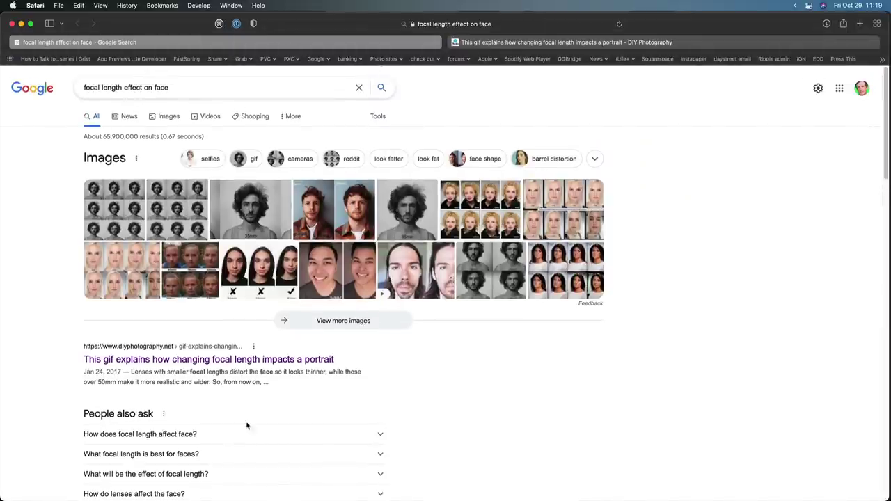
- Expand the Google answer on how focal length affects faces, then view the DIY Photography article
scroll(252, 400, "down", 2)
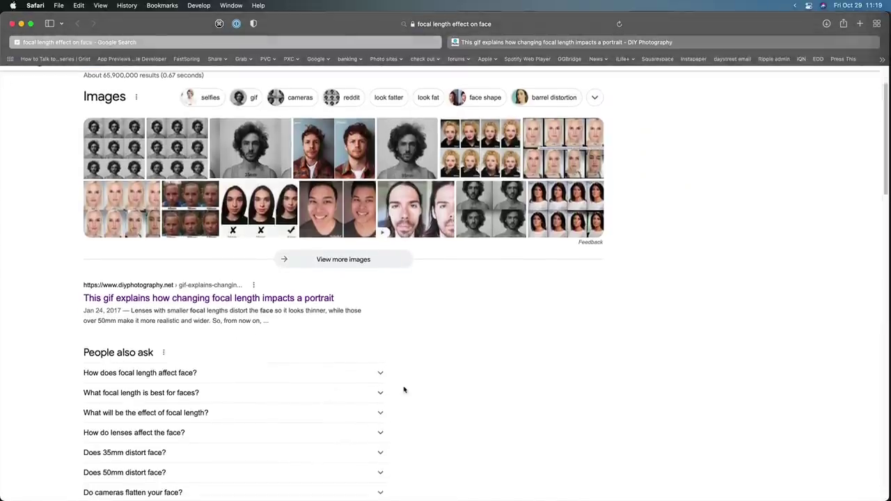
left_click(380, 375)
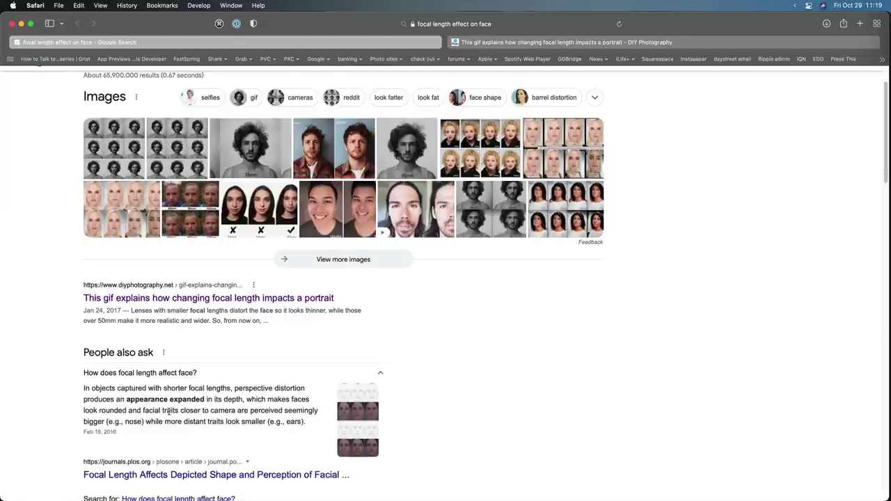
left_click(557, 43)
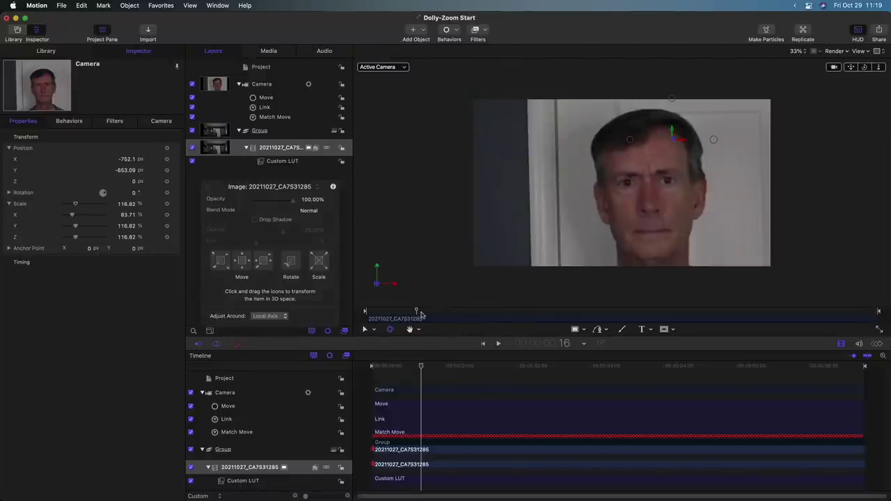
left_click_drag(421, 313, 369, 313)
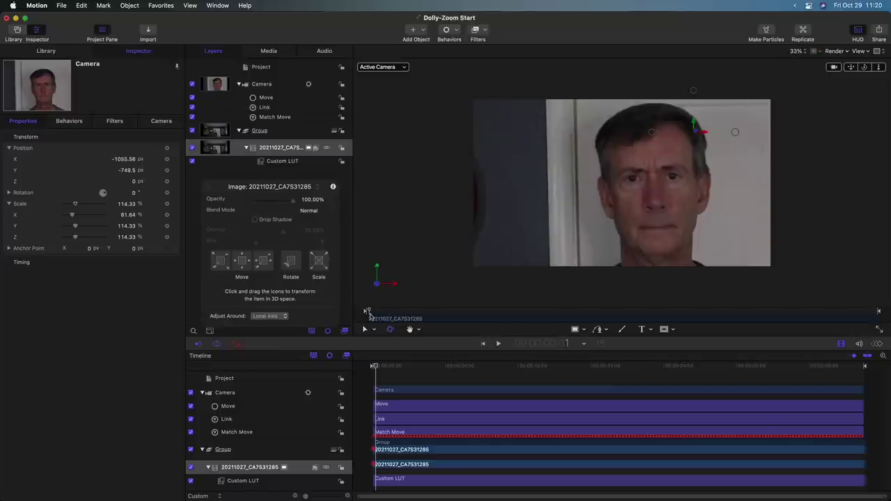
left_click_drag(368, 313, 865, 327)
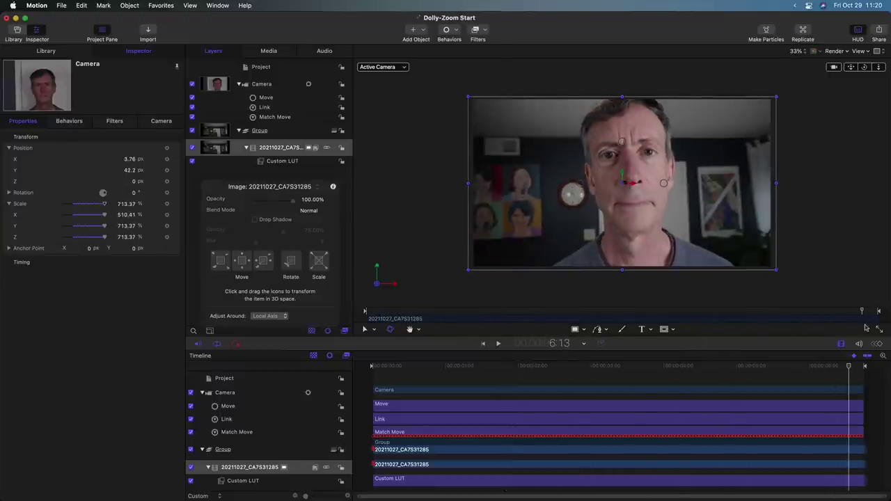
left_click_drag(865, 327, 424, 318)
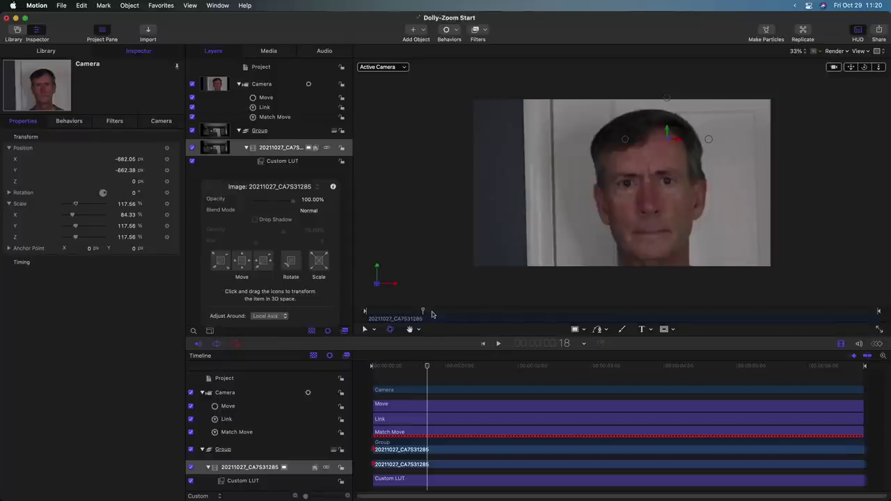
key("space")
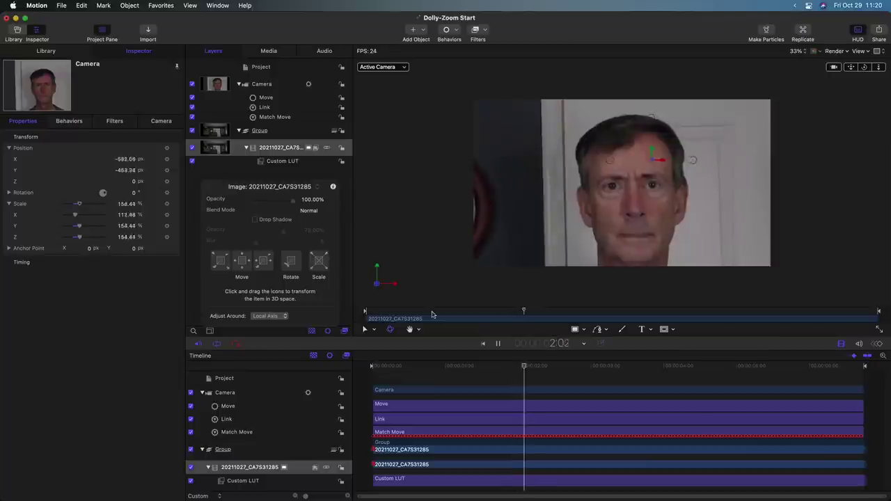